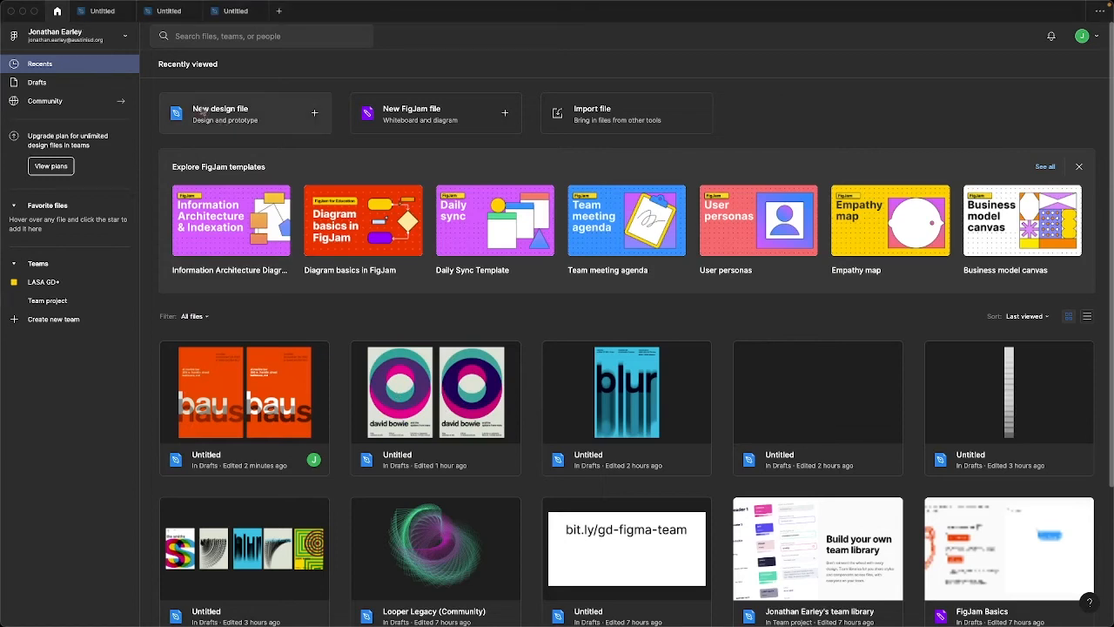
Create a new blank design file
click(201, 112)
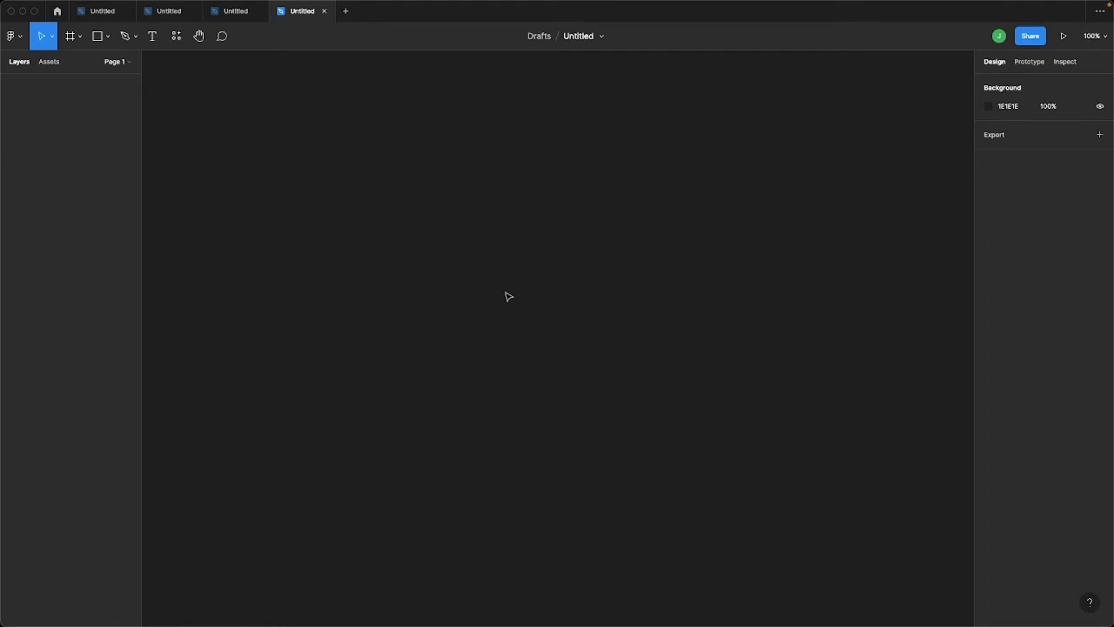
key(super+shift+k)
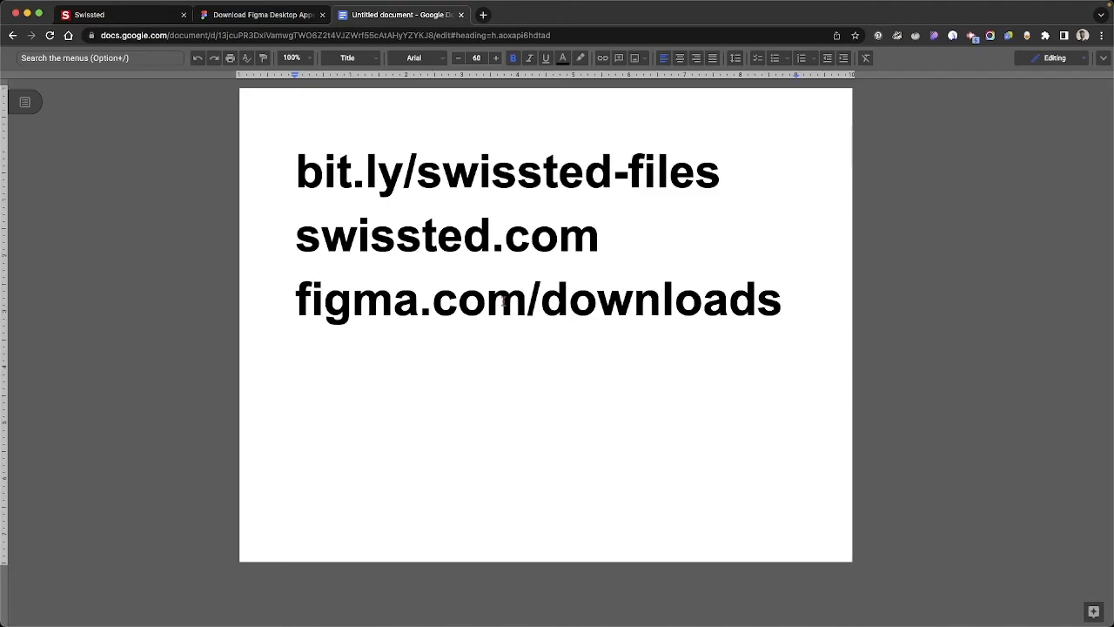
Copy the "david bowie at cleveland music hall, 1972" poster image from swissted.com and paste it into the new Figma design file
click(133, 15)
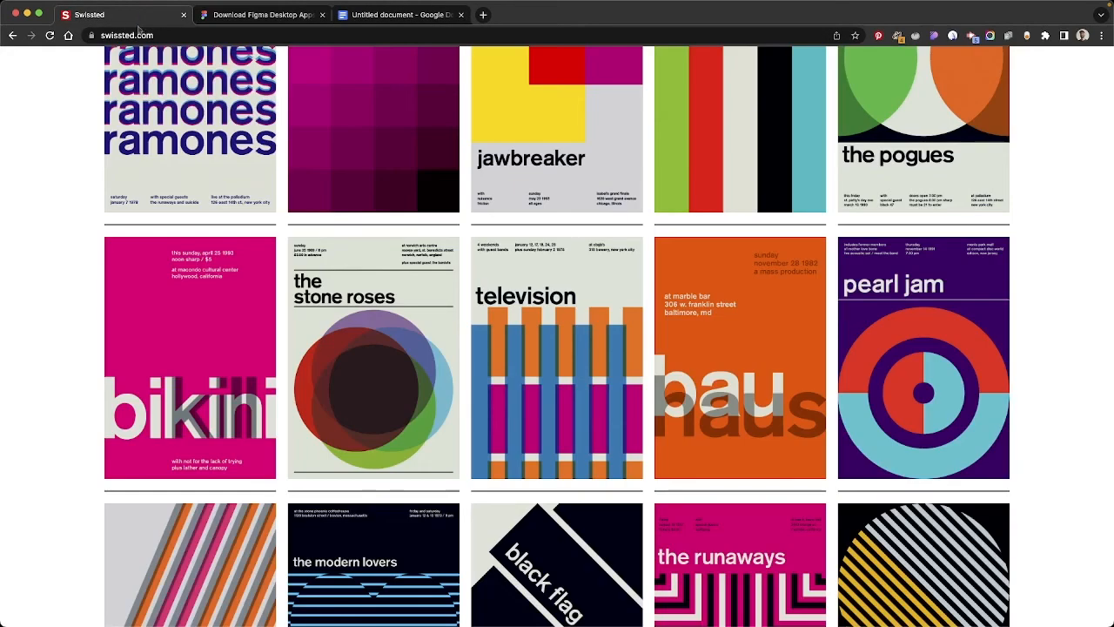
scroll(217, 174, up, 10)
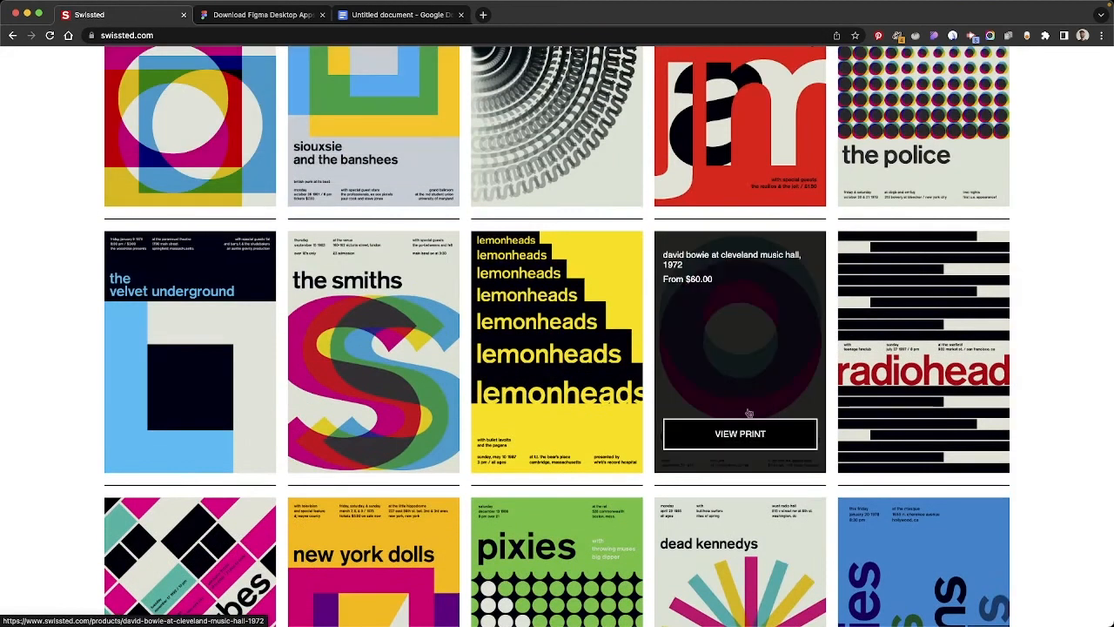
click(739, 384)
right_click(396, 368)
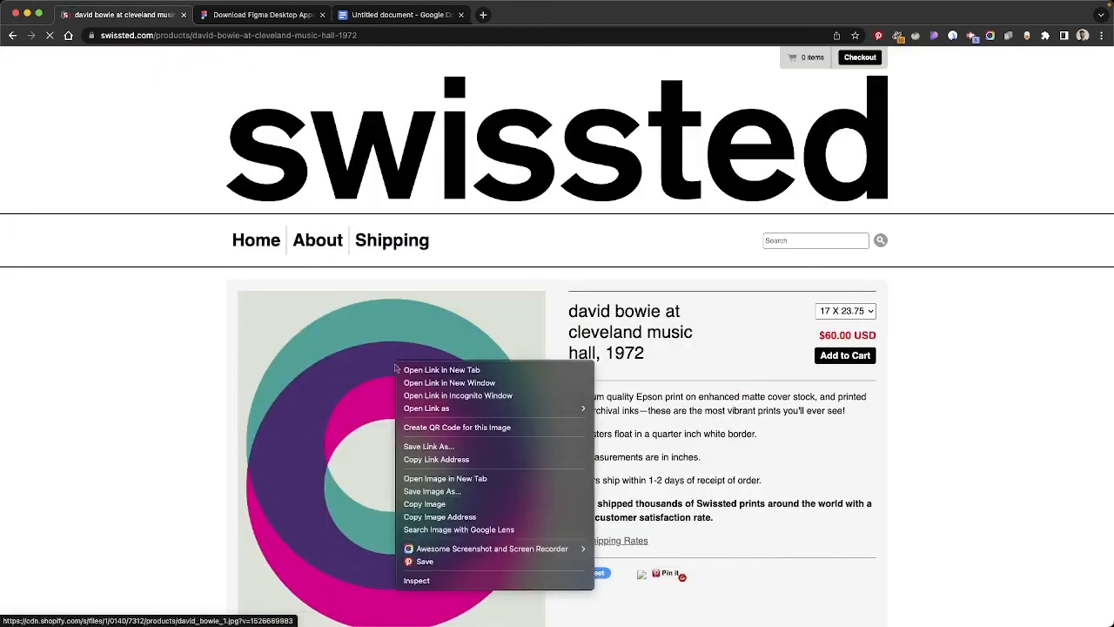
click(427, 505)
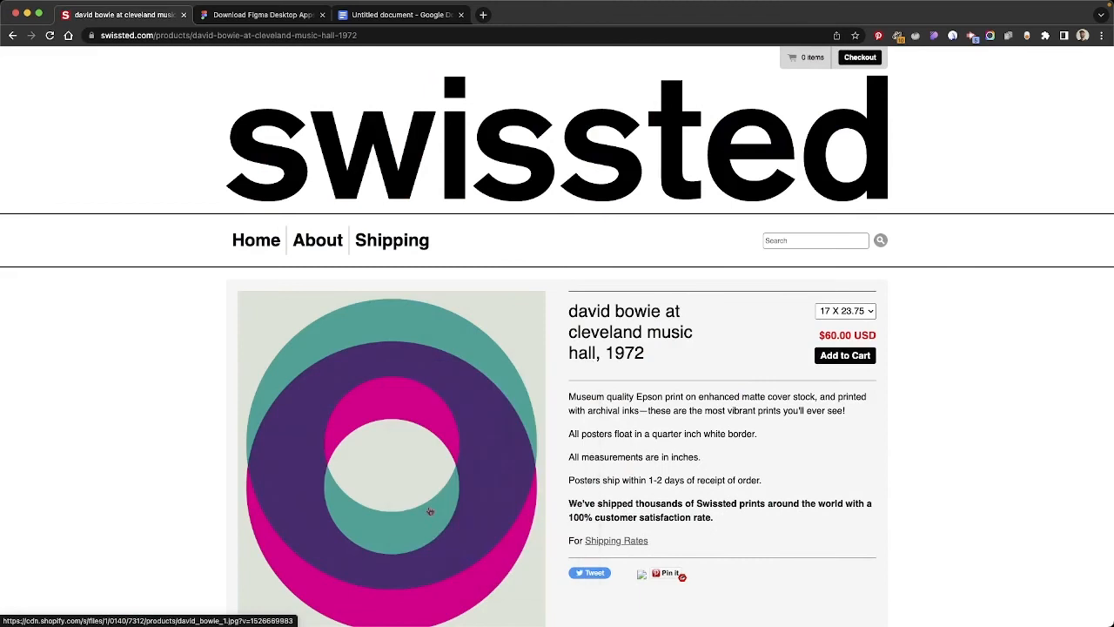
key(super+Tab)
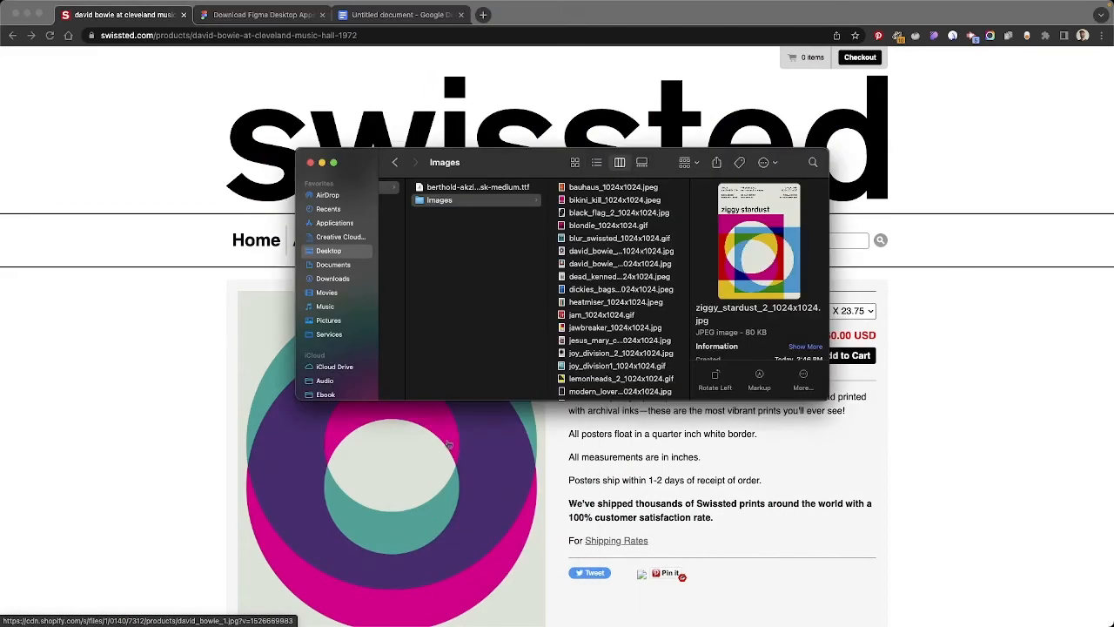
key(super+Tab)
key(super+v)
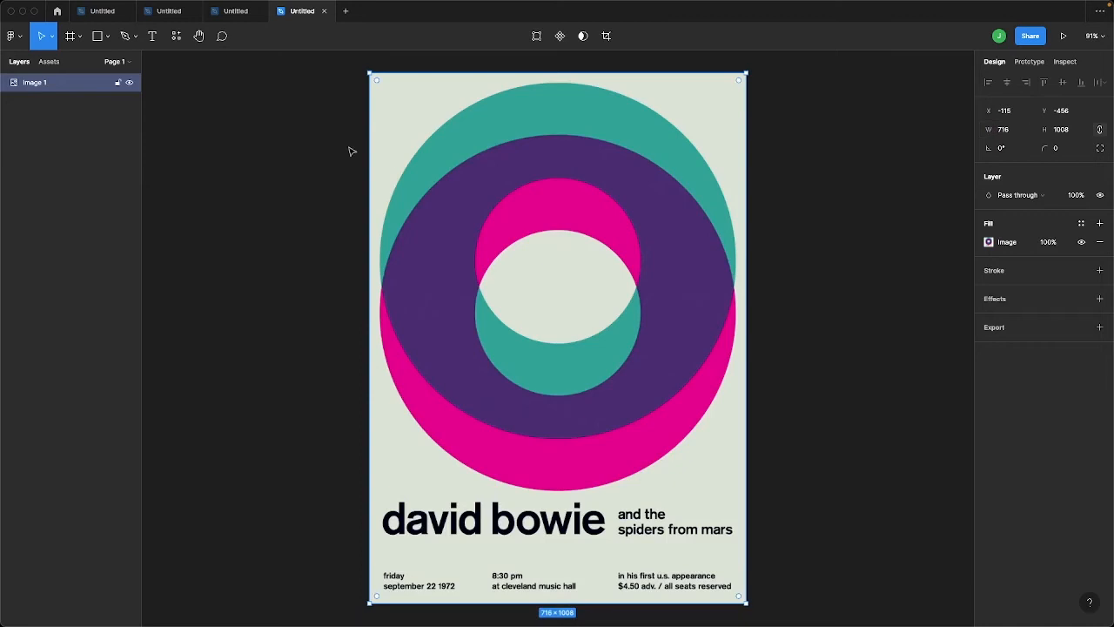
Draw a 716 × 1008 frame exactly over the poster image and lock the image inside it
click(73, 38)
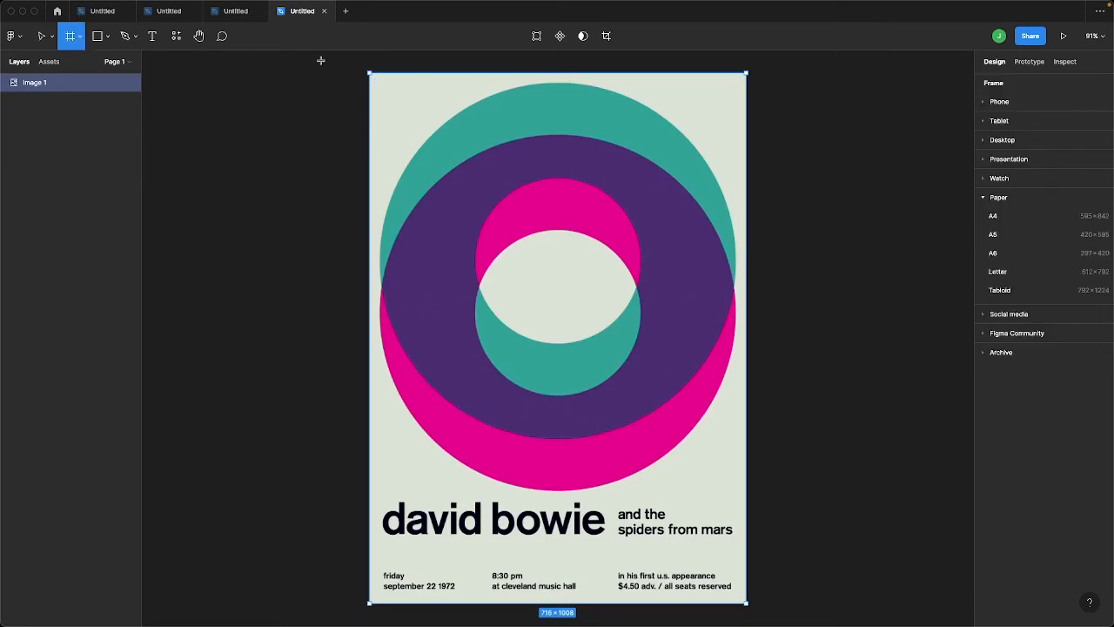
drag(369, 73, 746, 604)
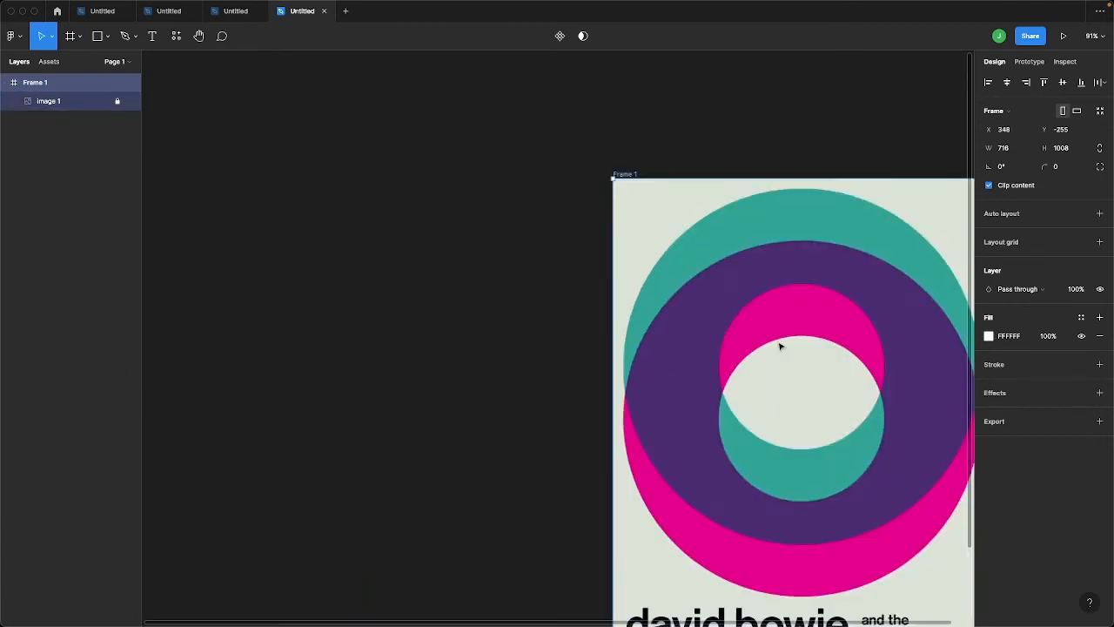
scroll(781, 345, right, 3)
scroll(781, 346, down, 2)
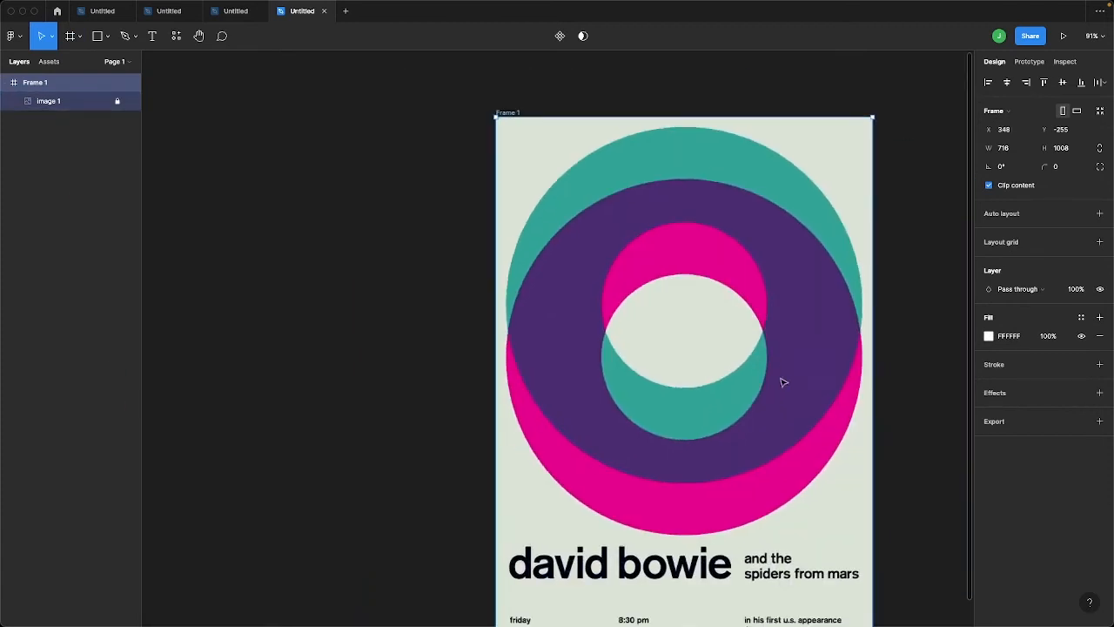
drag(762, 365, 666, 372)
click(666, 372)
Add the text "david bowie" just below the poster's title and set its font to Berthold Akzidenz Grotesk BE
scroll(666, 371, down, 1)
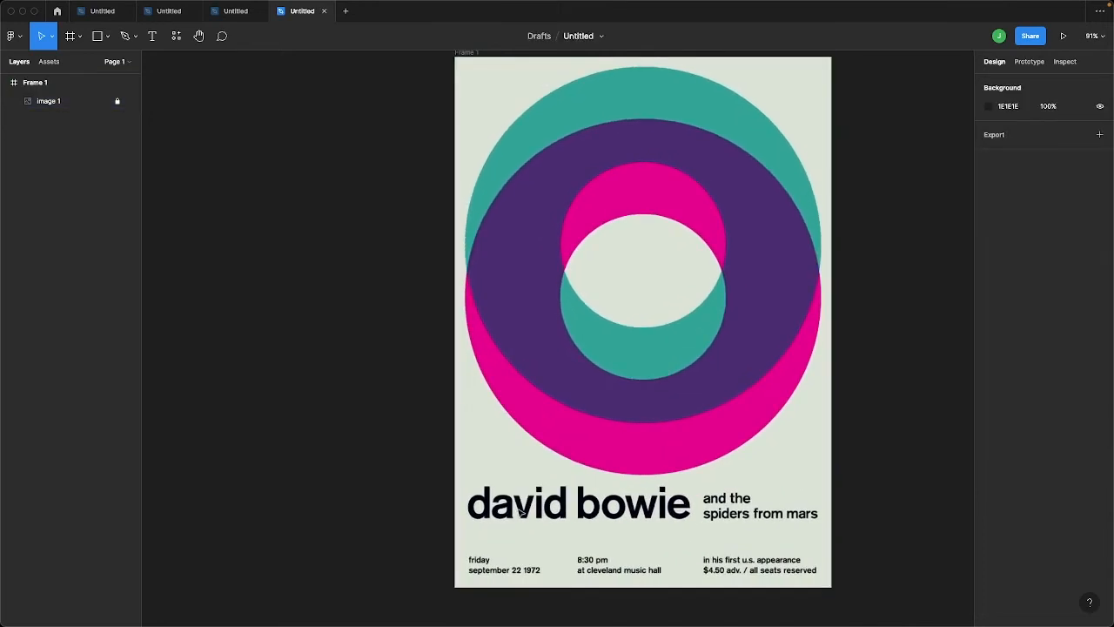
scroll(521, 512, down, 2)
scroll(521, 512, left, 1)
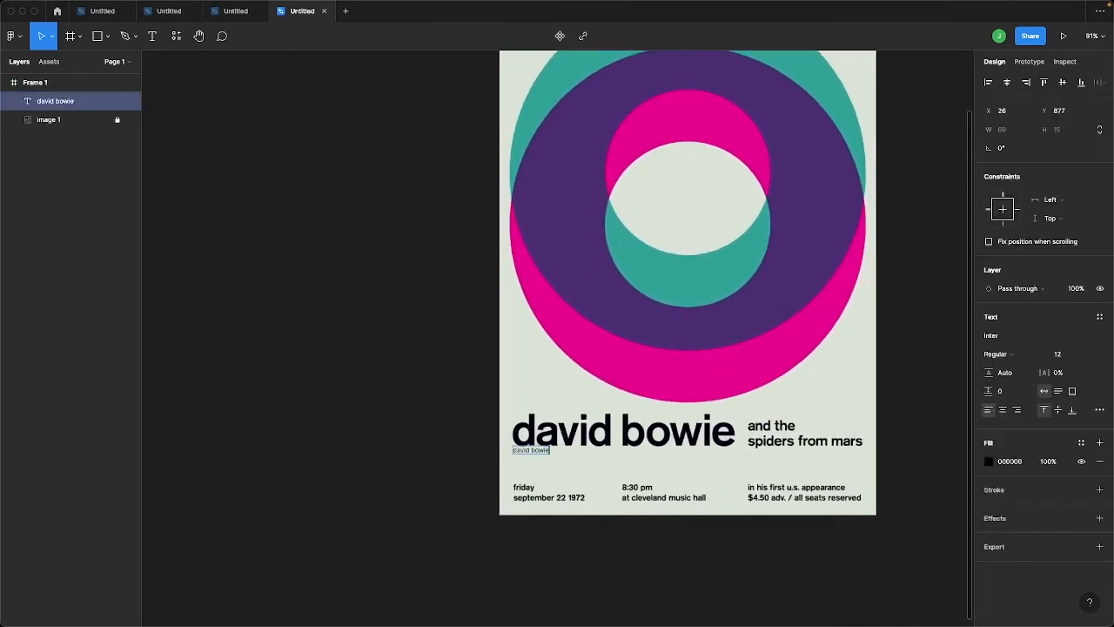
key(Escape)
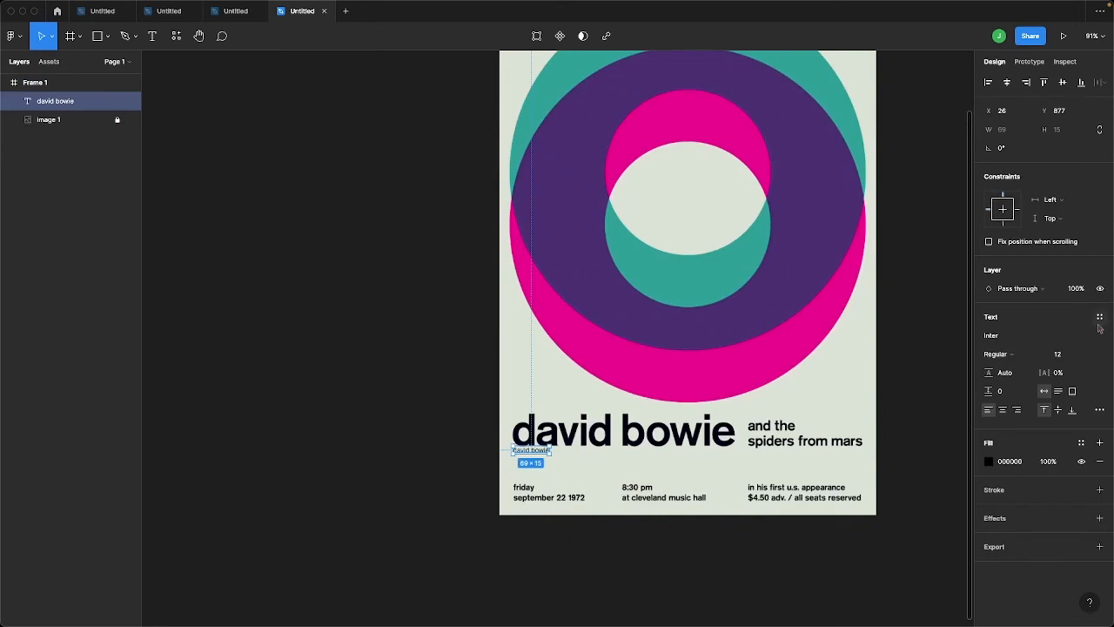
click(993, 337)
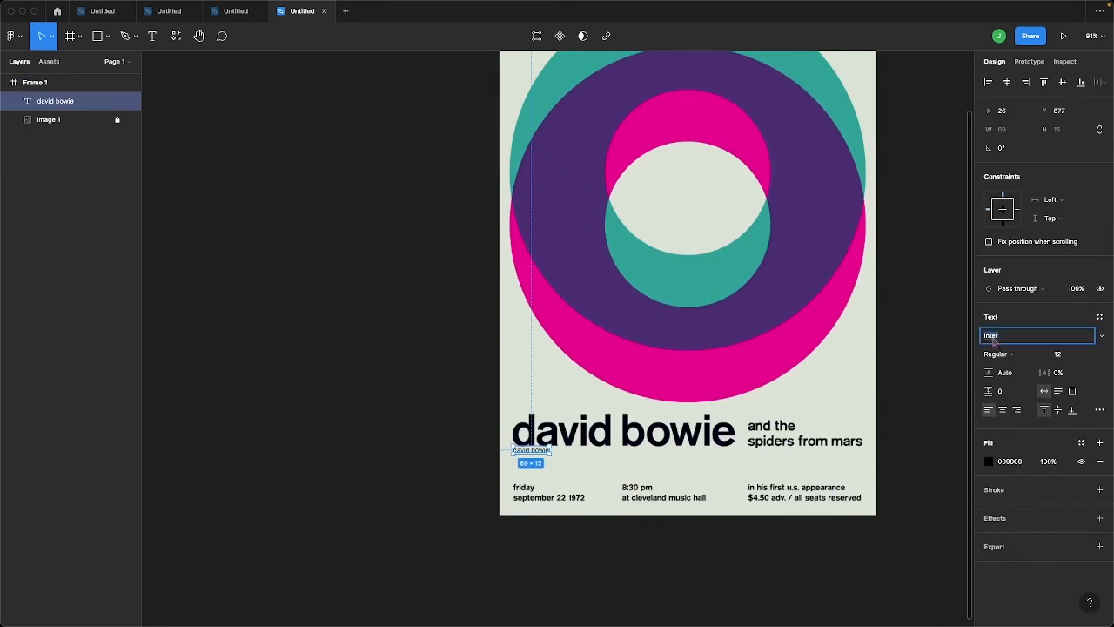
click(1101, 337)
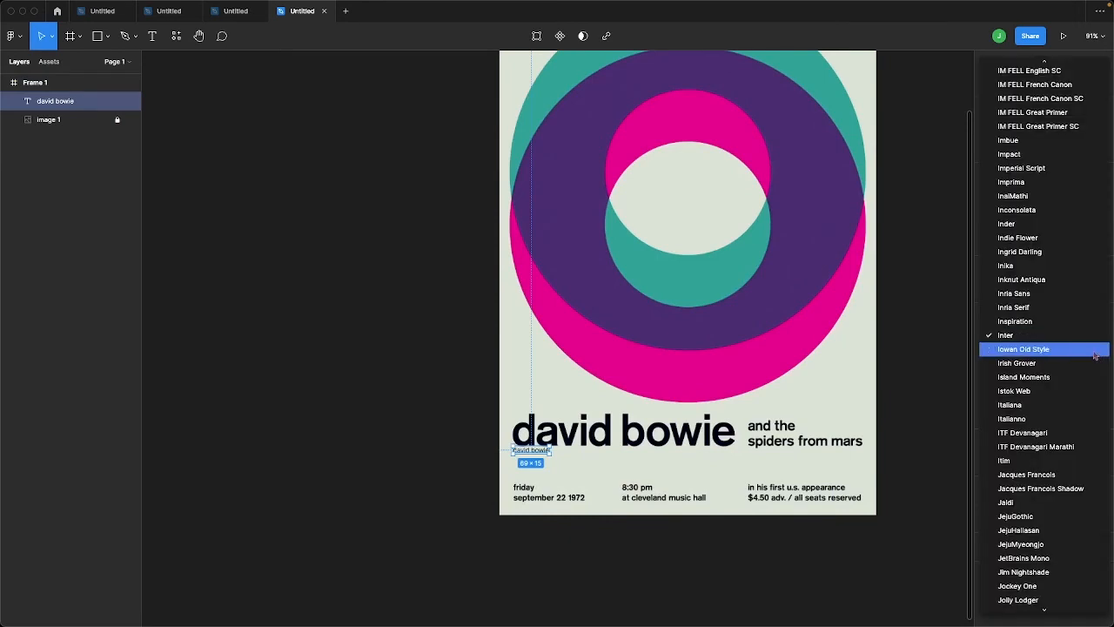
scroll(1088, 357, up, 15)
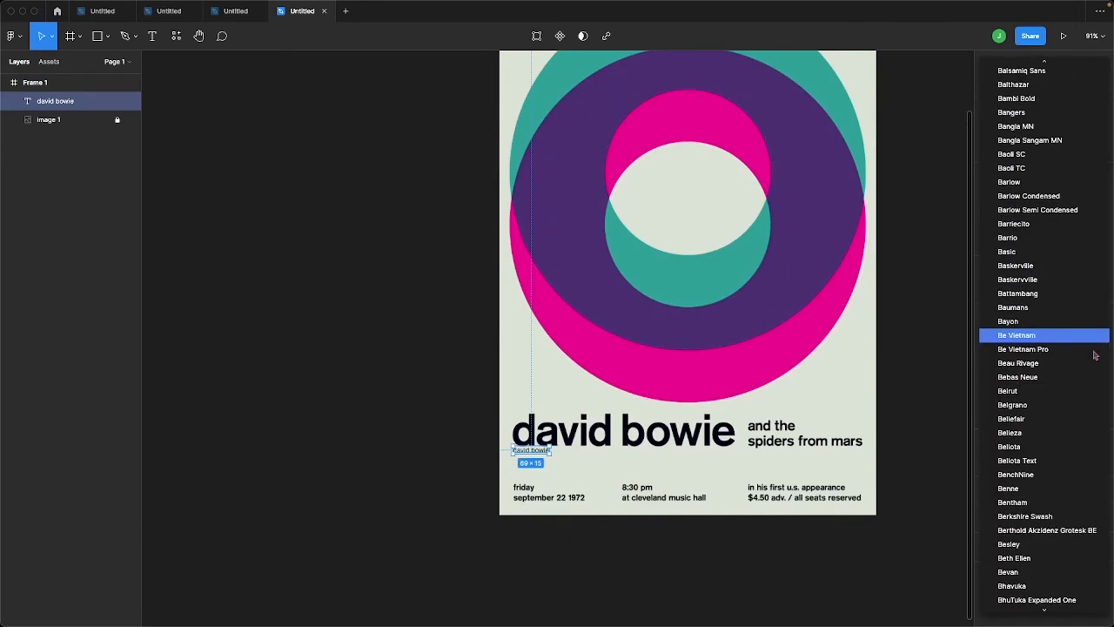
click(1053, 531)
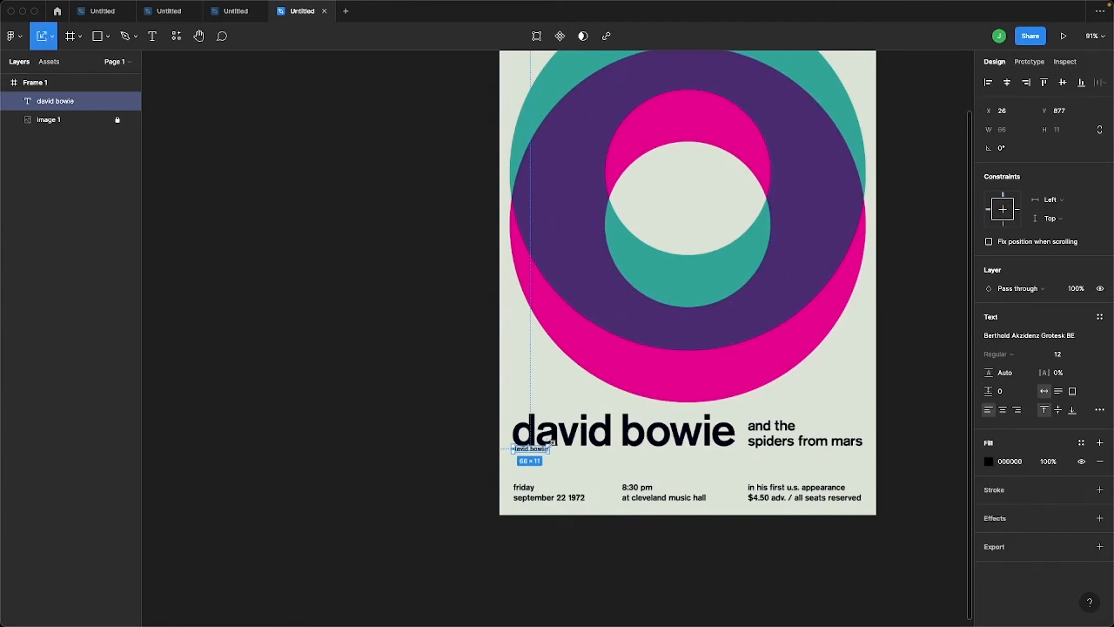
Scale the "david bowie" text over the poster's title to a size of about 84 and set its letter spacing to -4%
drag(552, 443, 634, 413)
scroll(634, 412, up, 5)
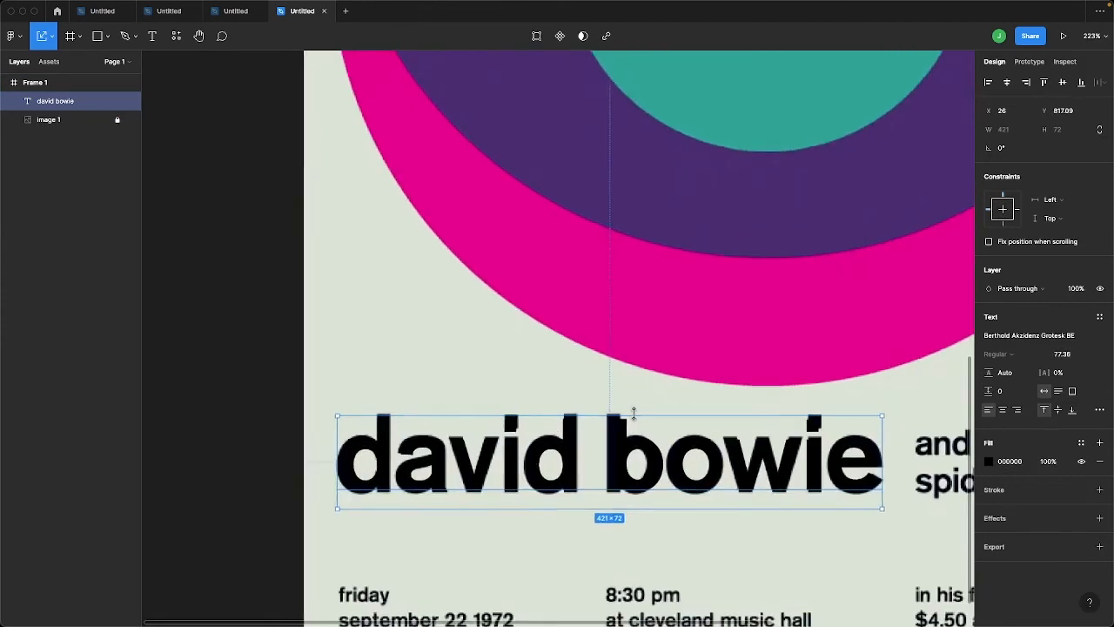
drag(569, 463, 569, 467)
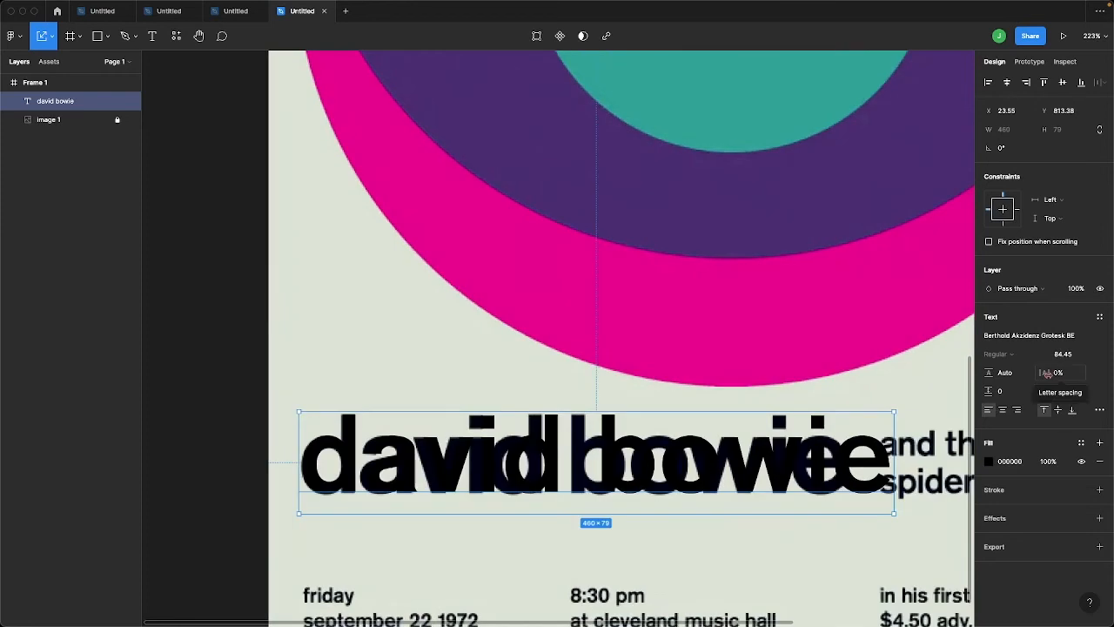
drag(1050, 375, 1045, 374)
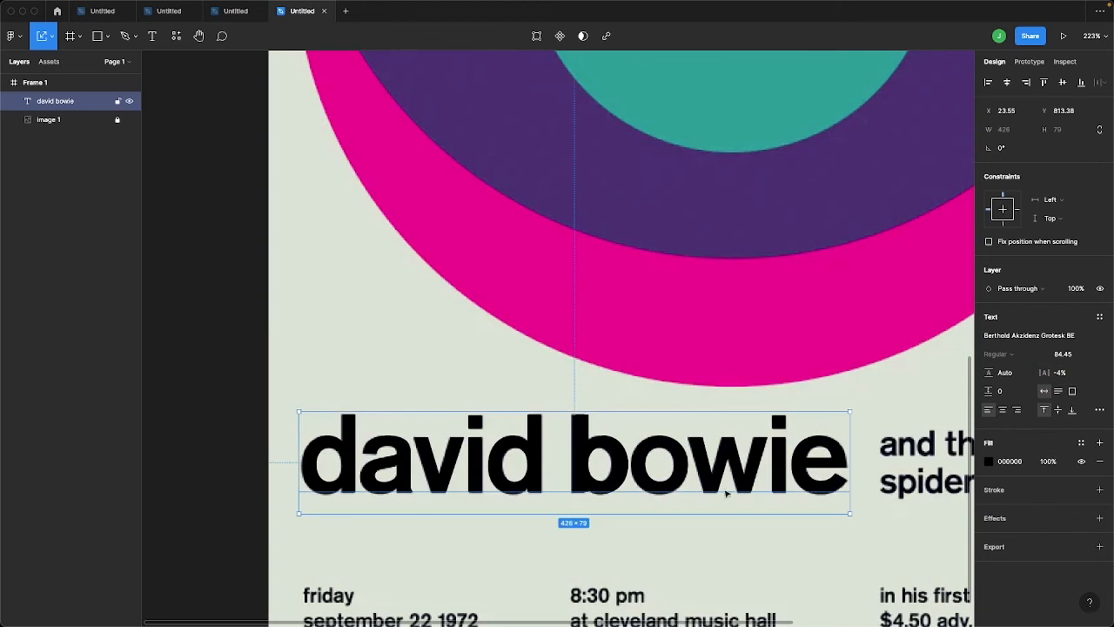
Duplicate the "david bowie" text beside the title, scale the copy down to about size 22, and change its wording to "and the"
scroll(816, 490, right, 2)
scroll(816, 490, down, 1)
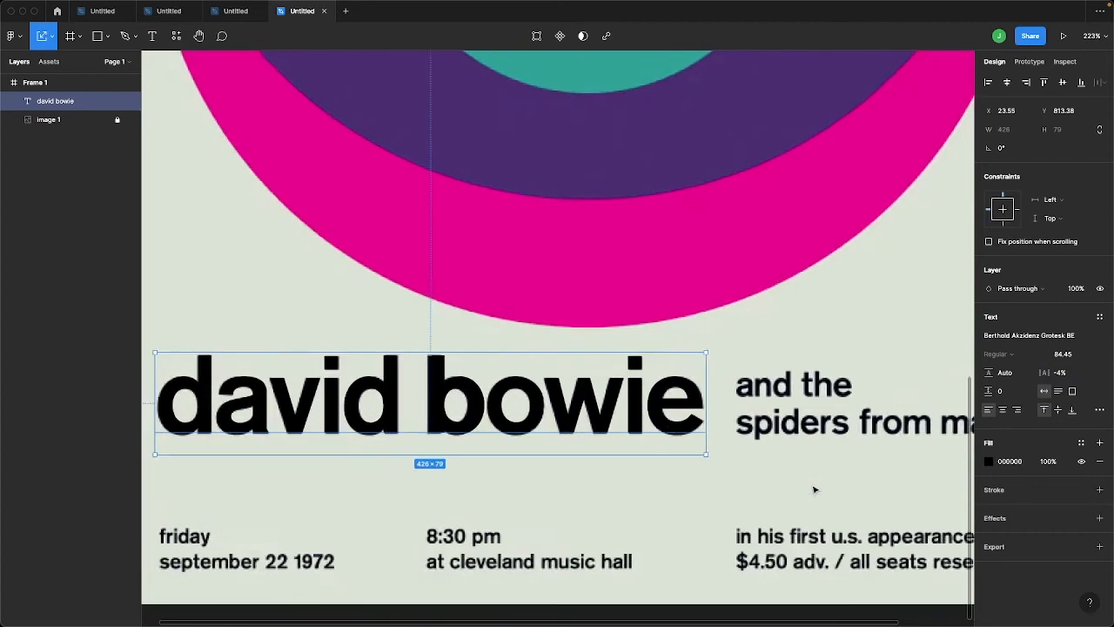
scroll(812, 503, down, 5)
scroll(813, 504, up, 2)
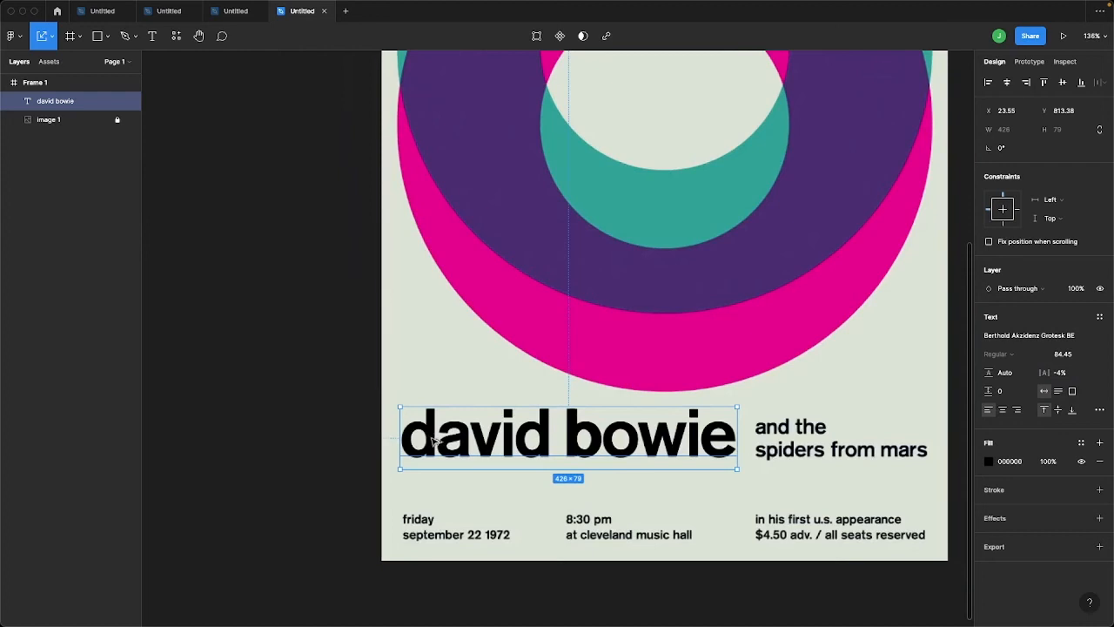
drag(430, 442, 781, 420)
scroll(780, 421, right, 5)
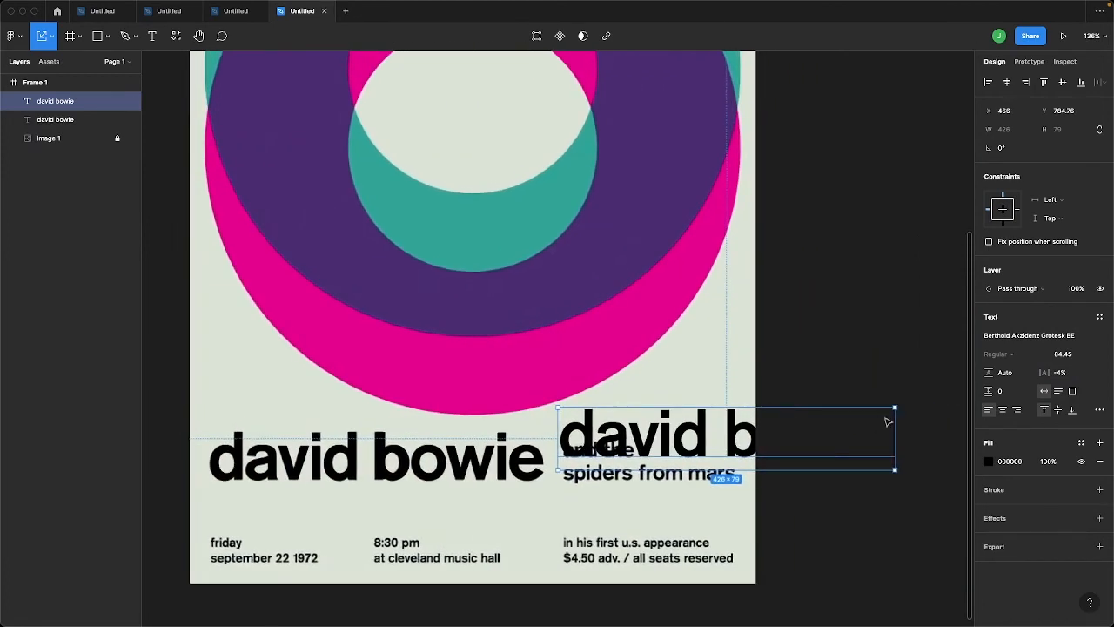
drag(902, 409, 648, 453)
key(Return)
text(and the)
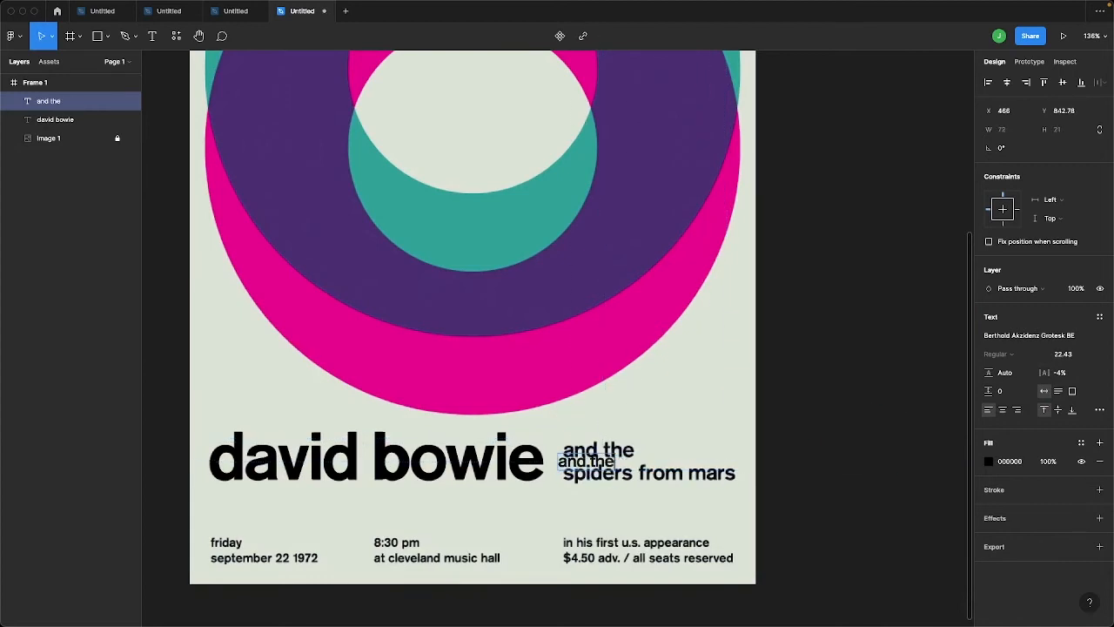
Fit the "and the" text over the poster's matching words at a size of about 29 with -3.5% letter spacing
drag(581, 466, 586, 450)
scroll(586, 449, up, 10)
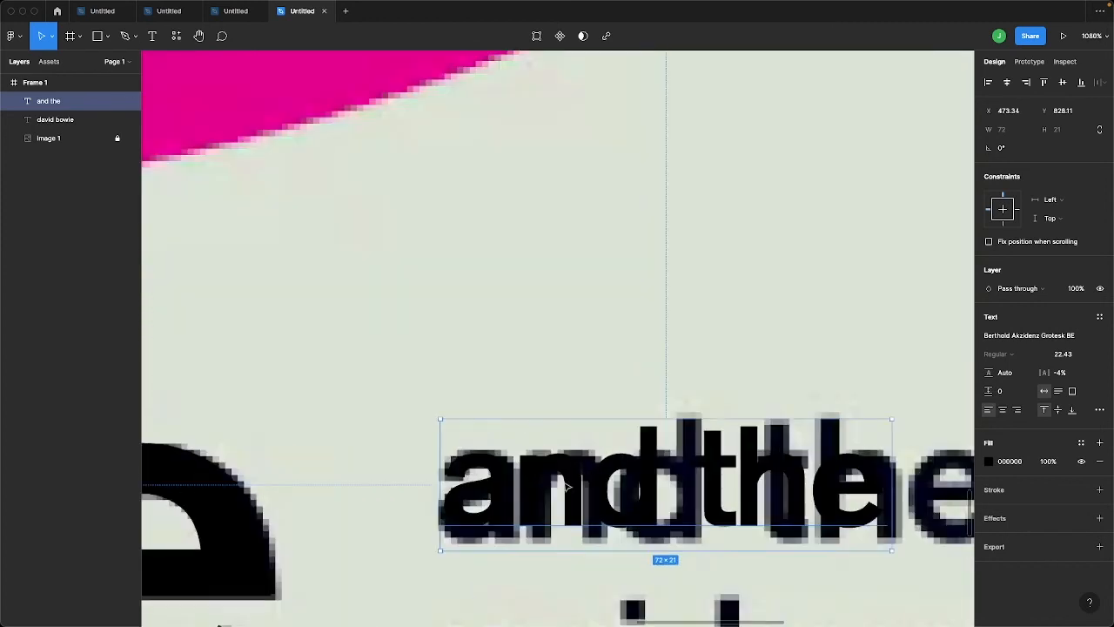
mouse_move(569, 488)
mouse_down()
mouse_move(565, 513)
mouse_move(560, 500)
mouse_up()
scroll(558, 499, down, 7)
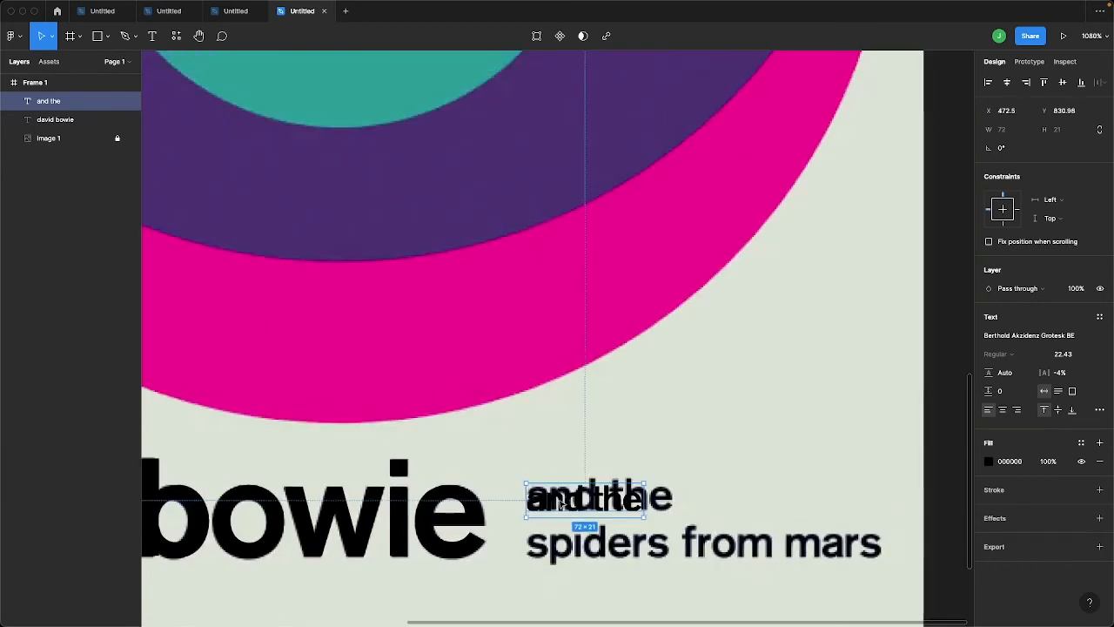
key(k)
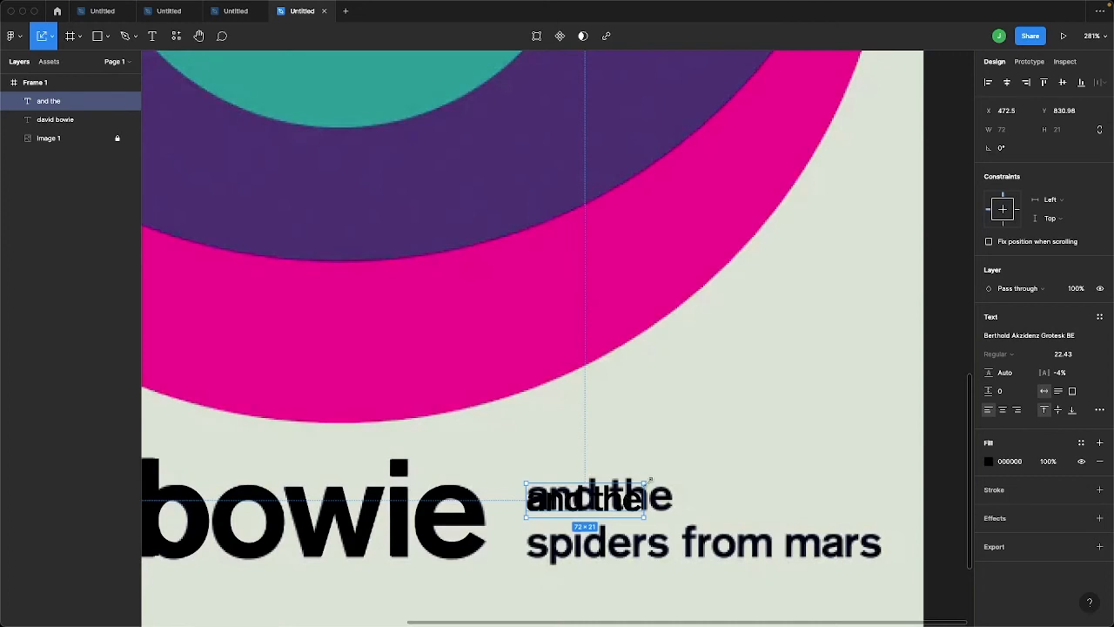
drag(644, 481, 634, 505)
click(1060, 372)
text(-3.5)
key(Return)
Duplicate the "and the" text onto the poster line below it and change the copy to "spiders from mars"
scroll(764, 402, down, 6)
drag(710, 431, 709, 446)
double_click(707, 446)
text(spiders from mars)
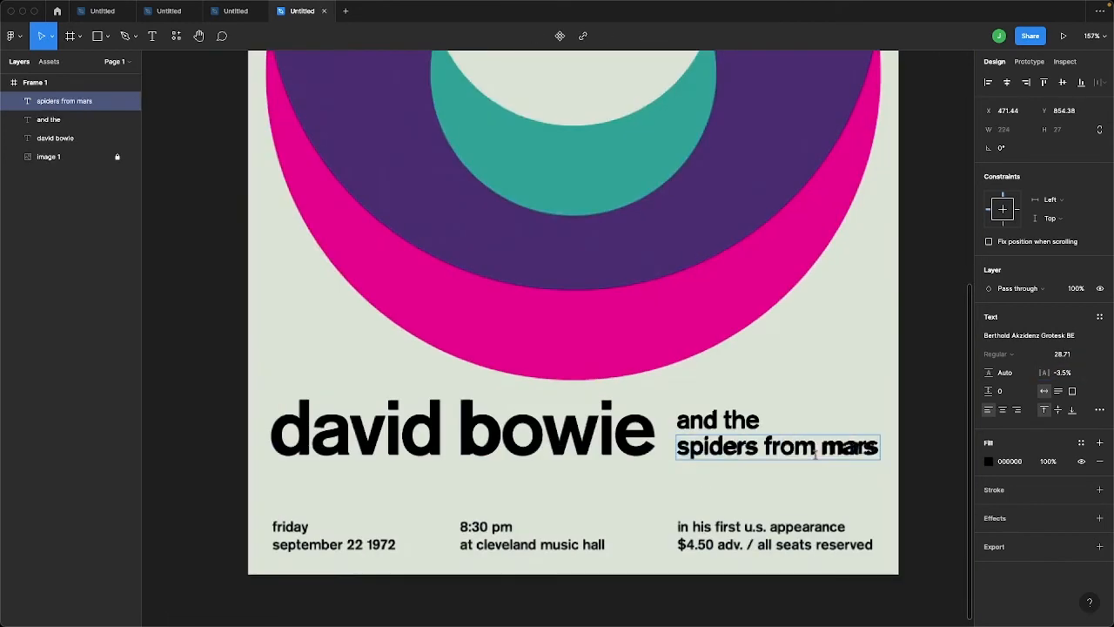
Tighten the letter spacing of a selected part of "spiders from mars" to -8.5% to match the poster
click(1061, 372)
text(-4.5)
drag(817, 452, 931, 436)
key(Return)
click(1061, 372)
text(-8.5)
key(Return)
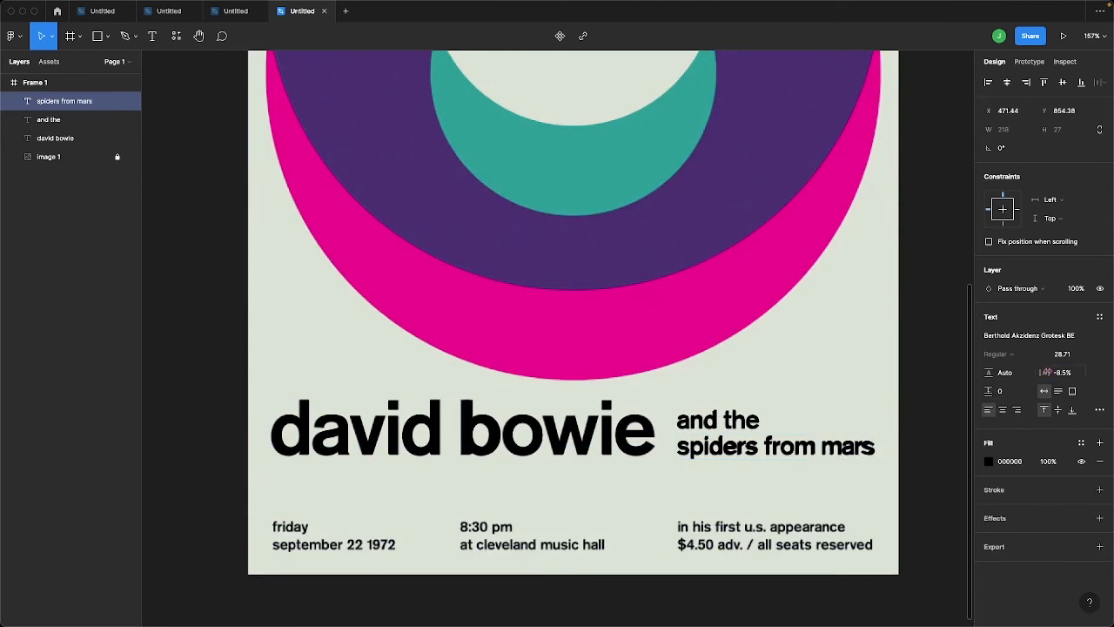
key(Escape)
Duplicate the "spiders from mars" text onto the poster's "friday" line and change the copy to "friday"
scroll(557, 467, down, 3)
scroll(557, 467, left, 3)
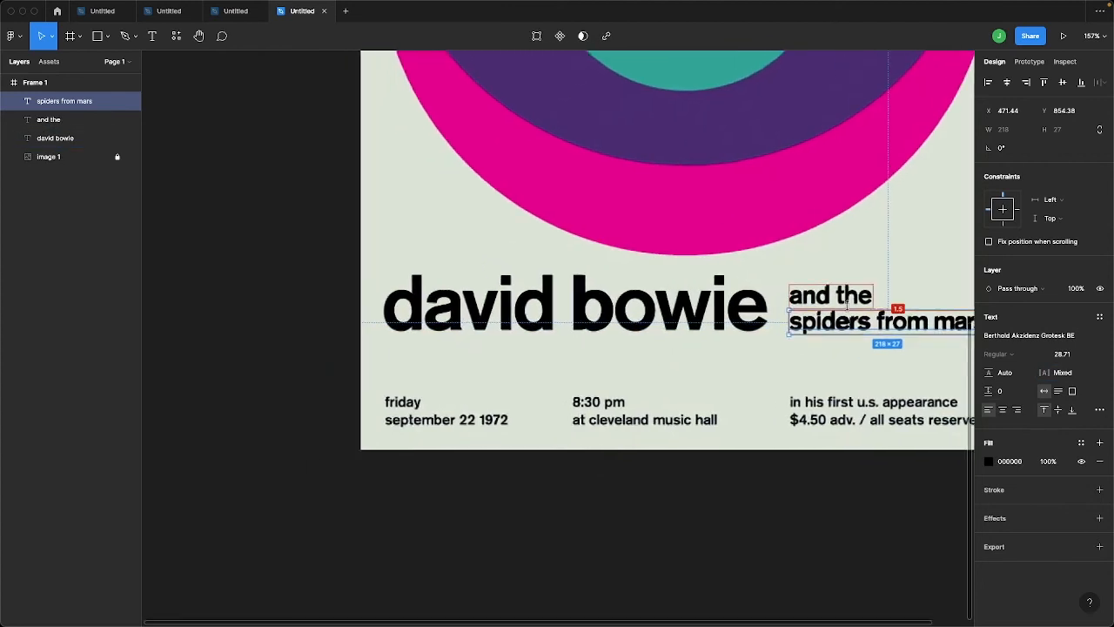
drag(853, 322, 447, 400)
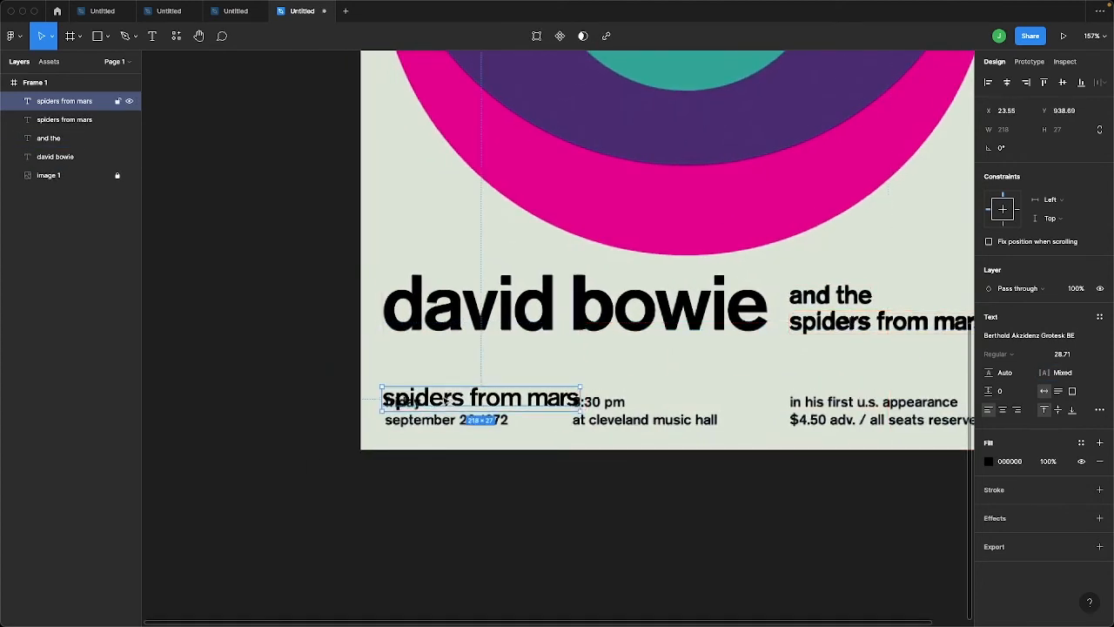
double_click(470, 406)
text(friday)
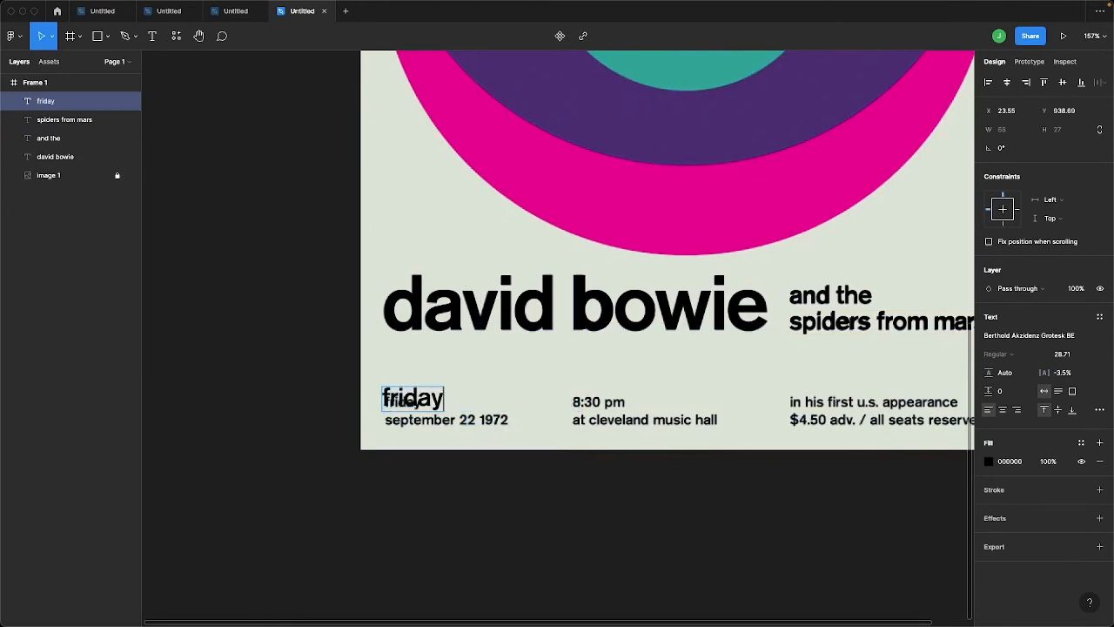
key(Escape)
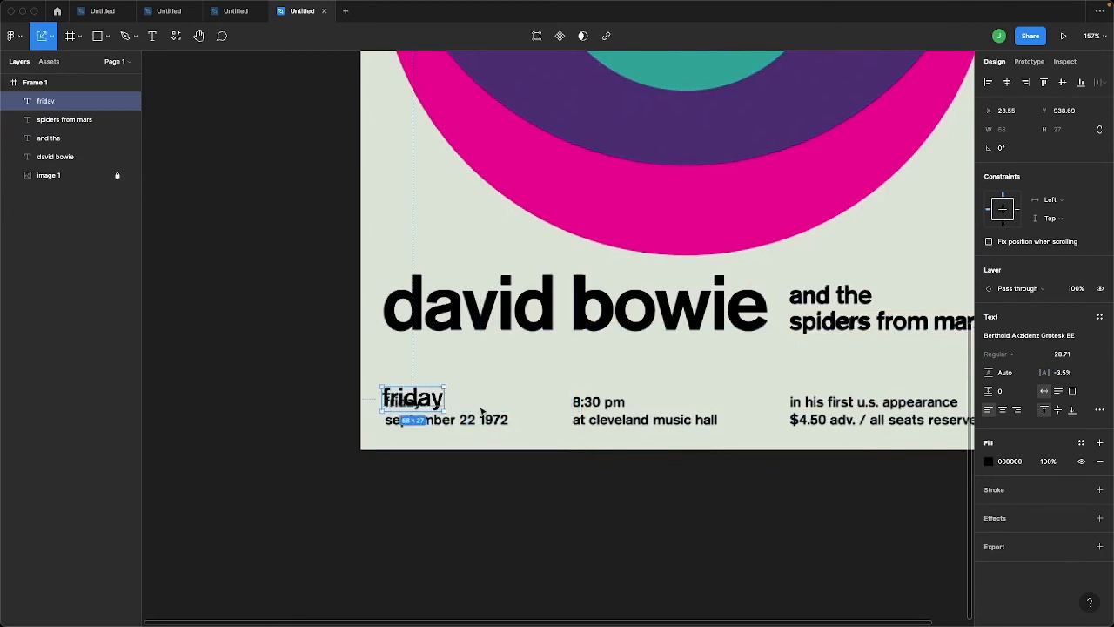
Scale and align the "friday" text over the poster's matching word at a size of about 17.67
drag(444, 385, 423, 394)
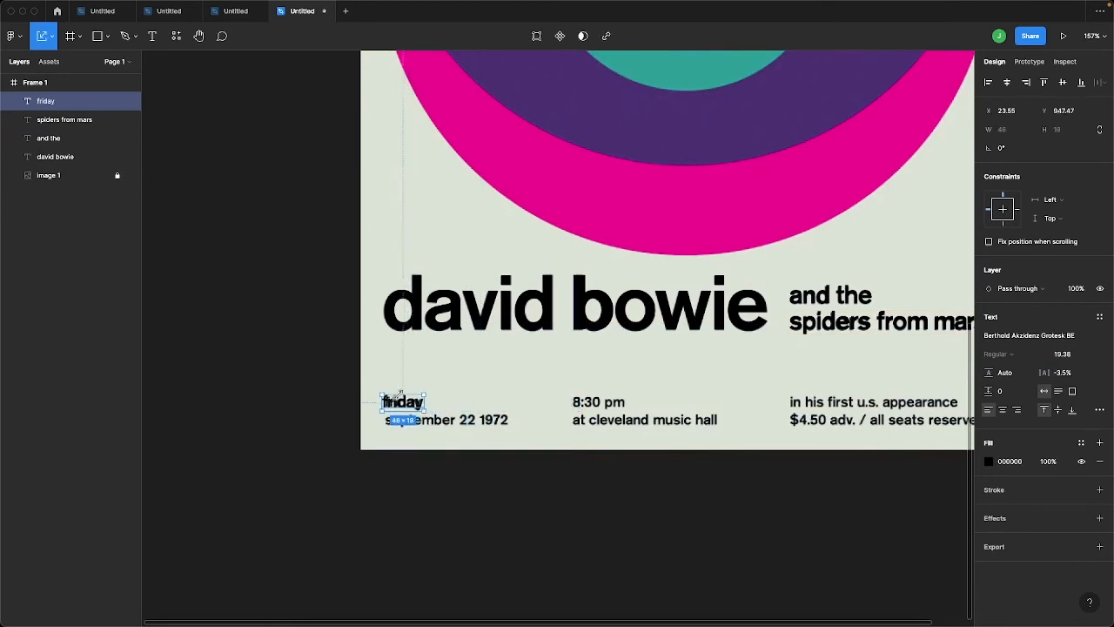
scroll(397, 394, up, 10)
drag(423, 453, 440, 447)
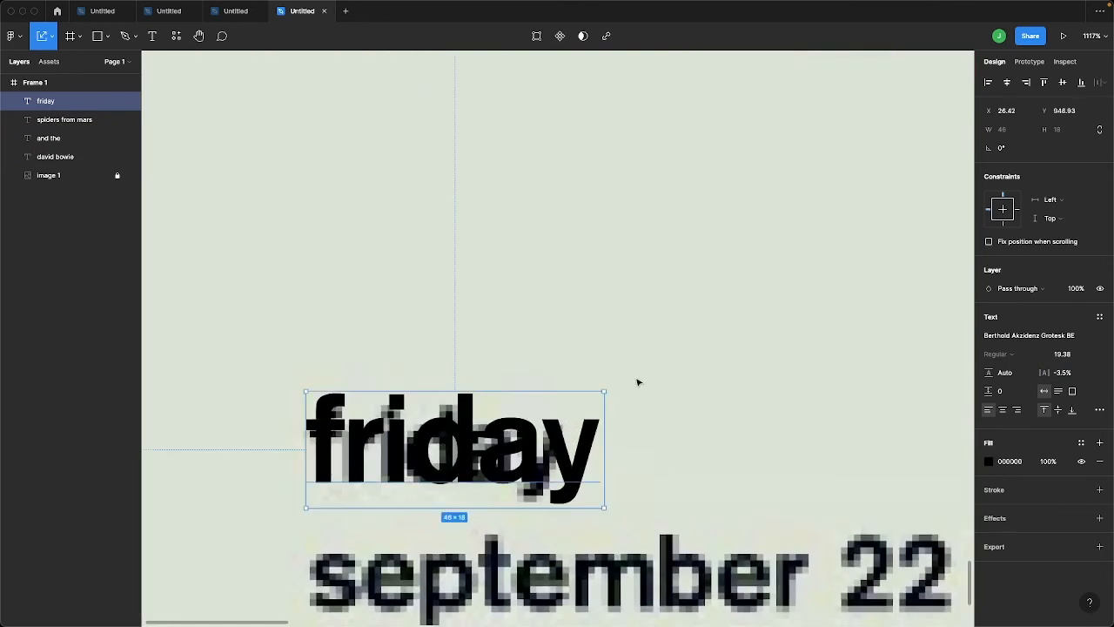
drag(600, 390, 569, 398)
Duplicate the "friday" text onto the poster line below it and change the copy to "september 22 1972"
scroll(569, 398, down, 3)
drag(493, 433, 492, 509)
double_click(493, 508)
text(septo=)
key(BackSpace)
key(BackSpace)
text(ember 22 1972)
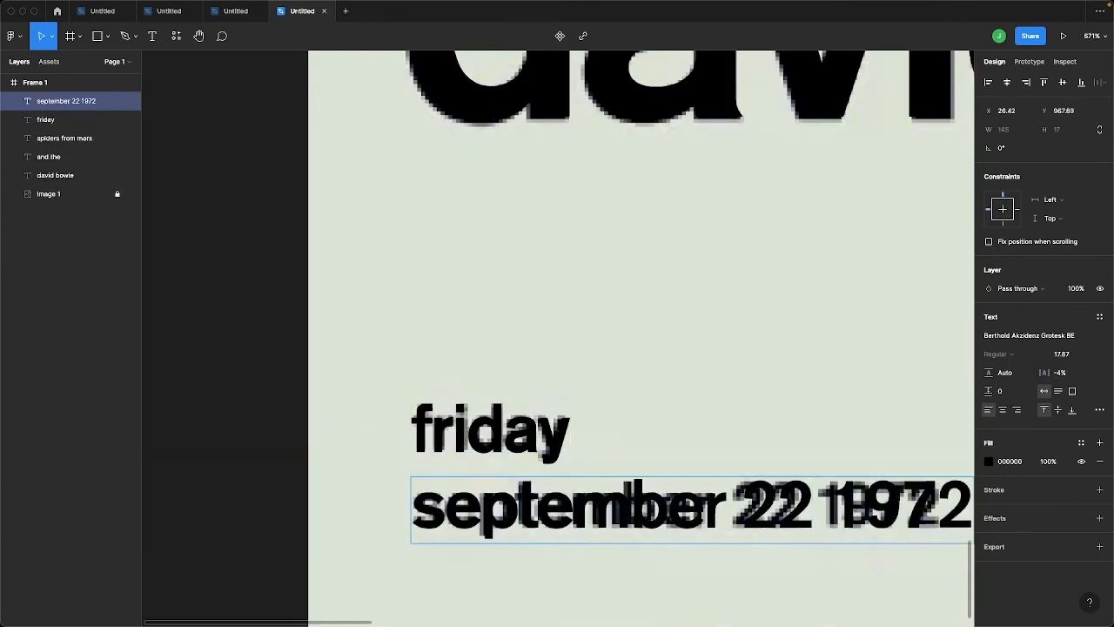
Adjust the letter spacing within "september 22 1972" to follow the poster, setting part of it to 1.5%
scroll(557, 349, down, 1)
drag(1043, 372, 1048, 373)
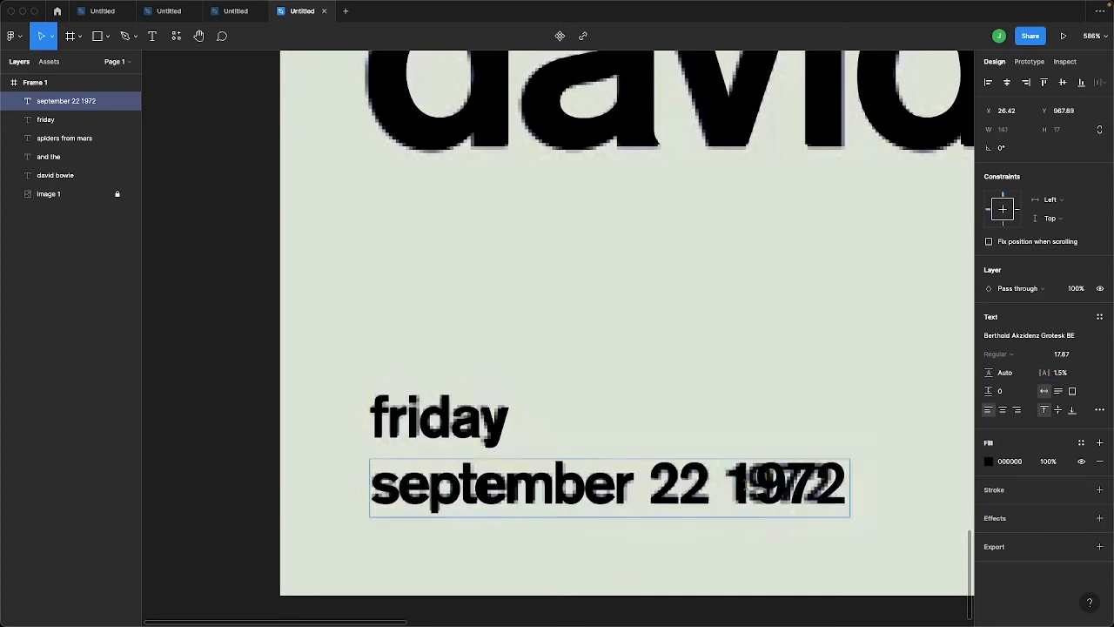
double_click(747, 484)
Duplicate both date lines onto the poster's middle column and change the upper copy to "8:30 pm"
scroll(585, 437, down, 5)
shift+click(524, 438)
drag(524, 438, 765, 437)
scroll(848, 439, up, 5)
double_click(659, 424)
text(8:30 pm)
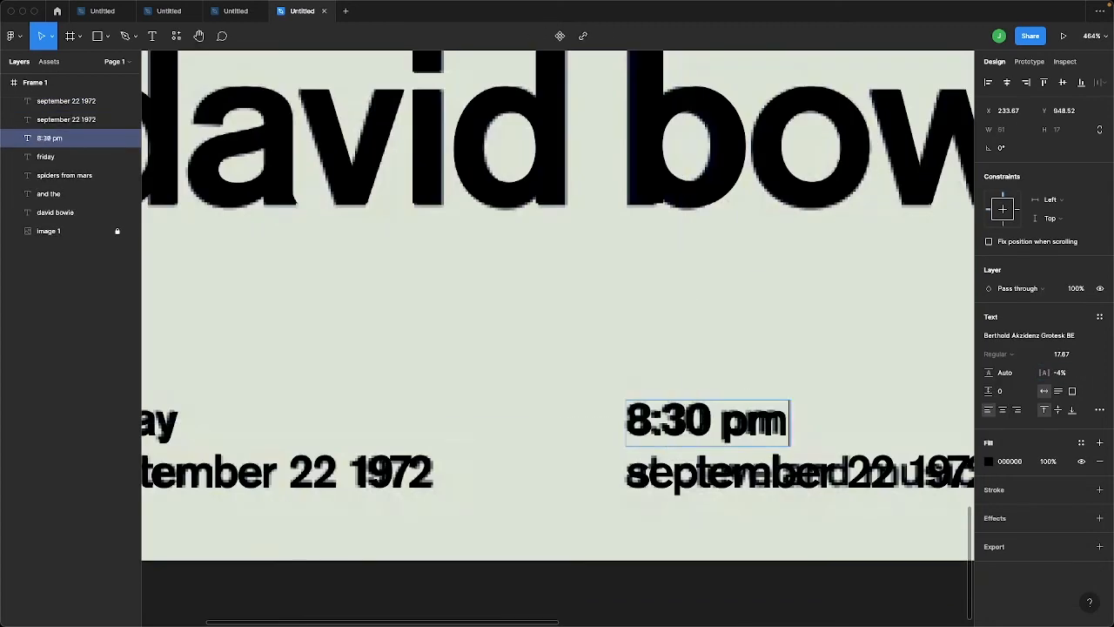
Tighten the "8:30 pm" letter spacing to -6% and change the line below it to "at cleveland music hall" with -6% spacing
key(Escape)
drag(1043, 372, 1048, 373)
double_click(674, 470)
text(at cleveland)
scroll(845, 490, right, 3)
text(music hall)
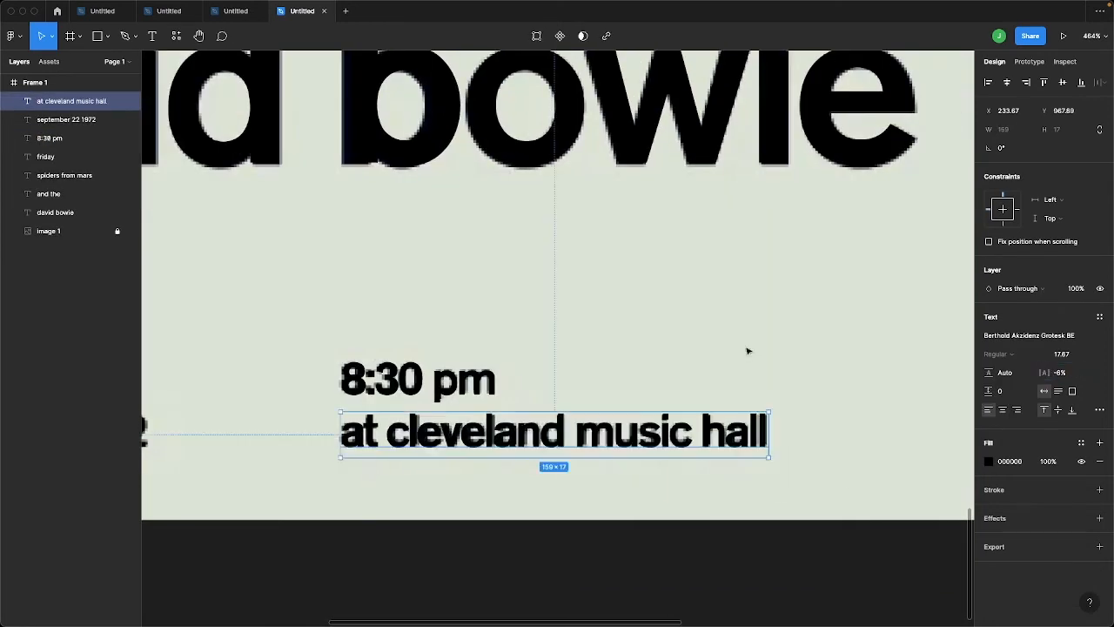
Duplicate both middle-column lines onto the poster's third column and change the upper copy to "in his first u.s. appearance"
scroll(594, 430, down, 5)
shift+click(561, 417)
drag(563, 417, 746, 417)
scroll(729, 388, up, 4)
drag(710, 459, 706, 458)
double_click(706, 456)
text(in his first u.s. appearance)
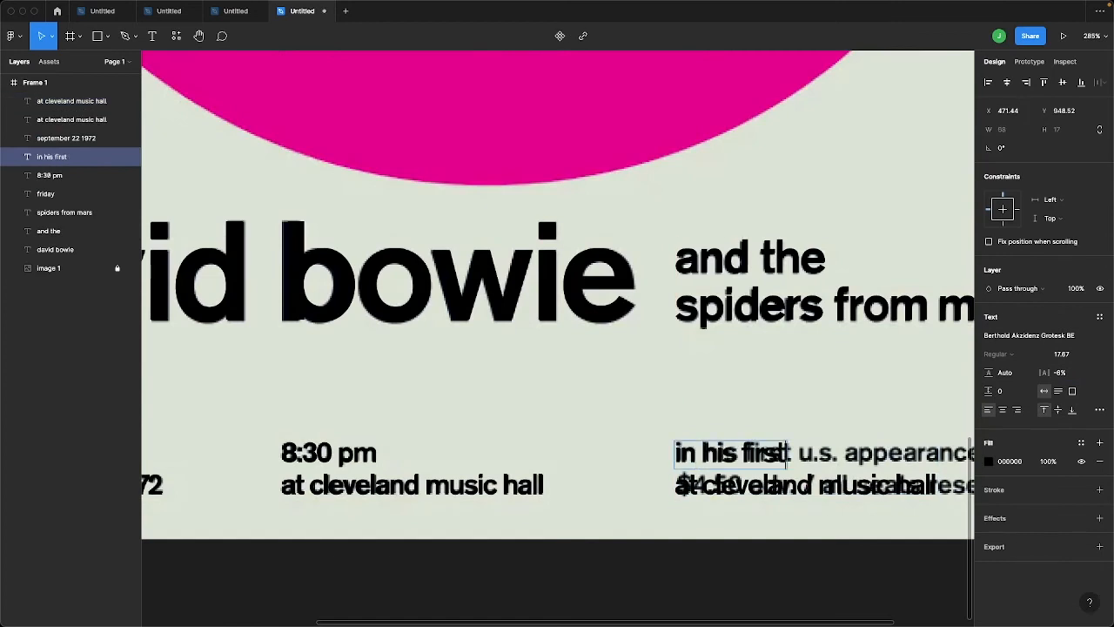
Change the lower third-column line to "$4.50 adv. / all seats reserved" with -4.5% letter spacing
key(Escape)
scroll(707, 459, right, 3)
double_click(557, 493)
key(BackSpace)
text($4.50 adv. / all seats reserved)
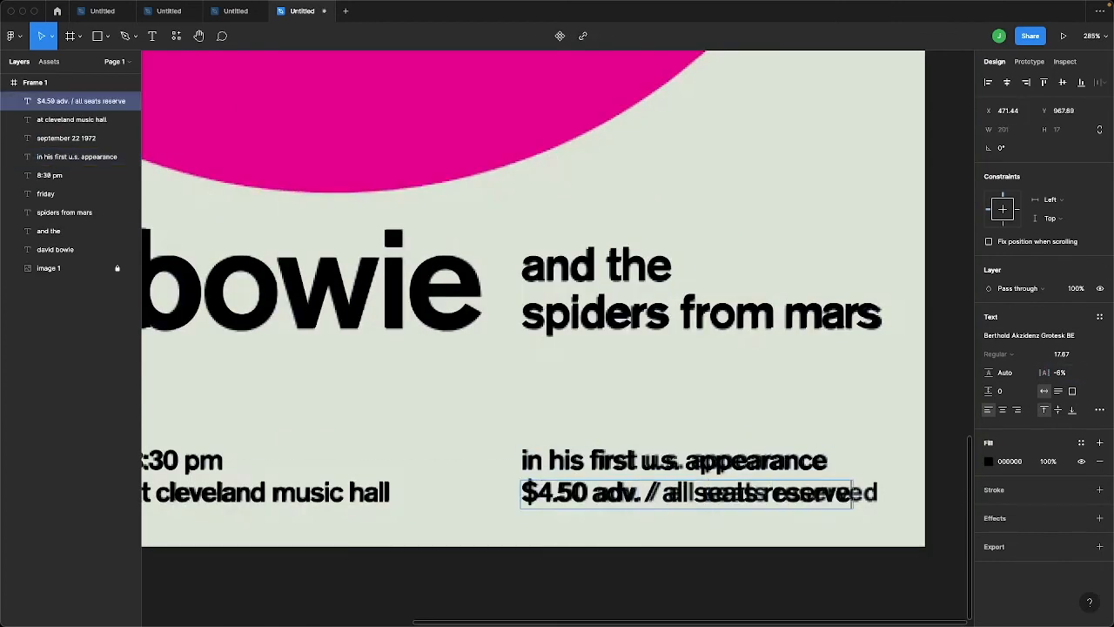
key(Escape)
Duplicate the whole poster frame, placing the copy beside the original
scroll(680, 524, down, 5)
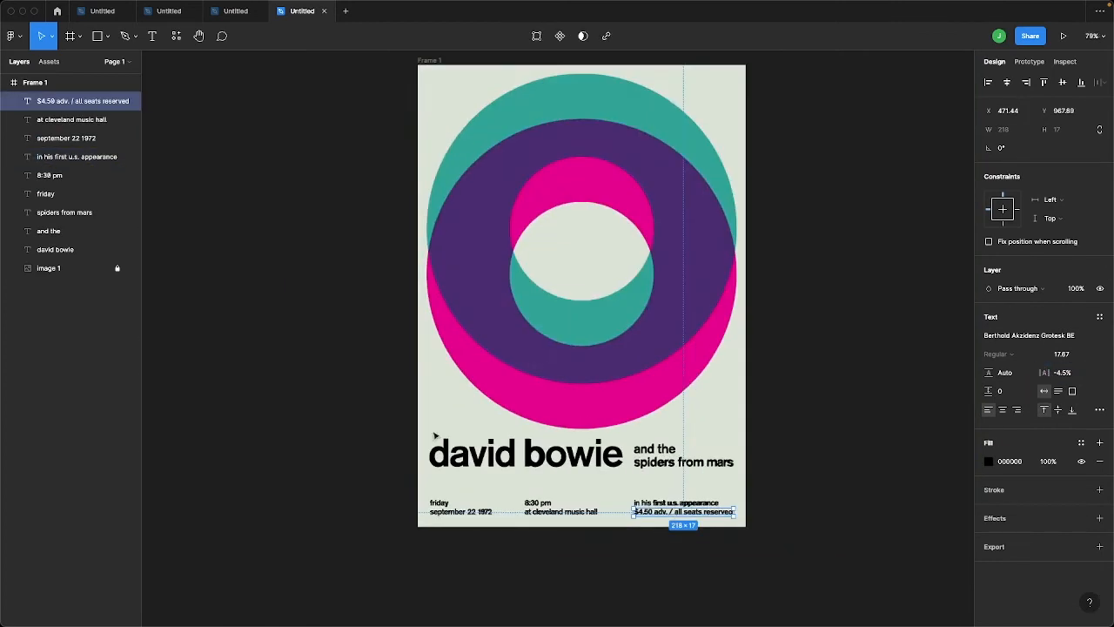
scroll(553, 224, up, 1)
scroll(551, 224, up, 1)
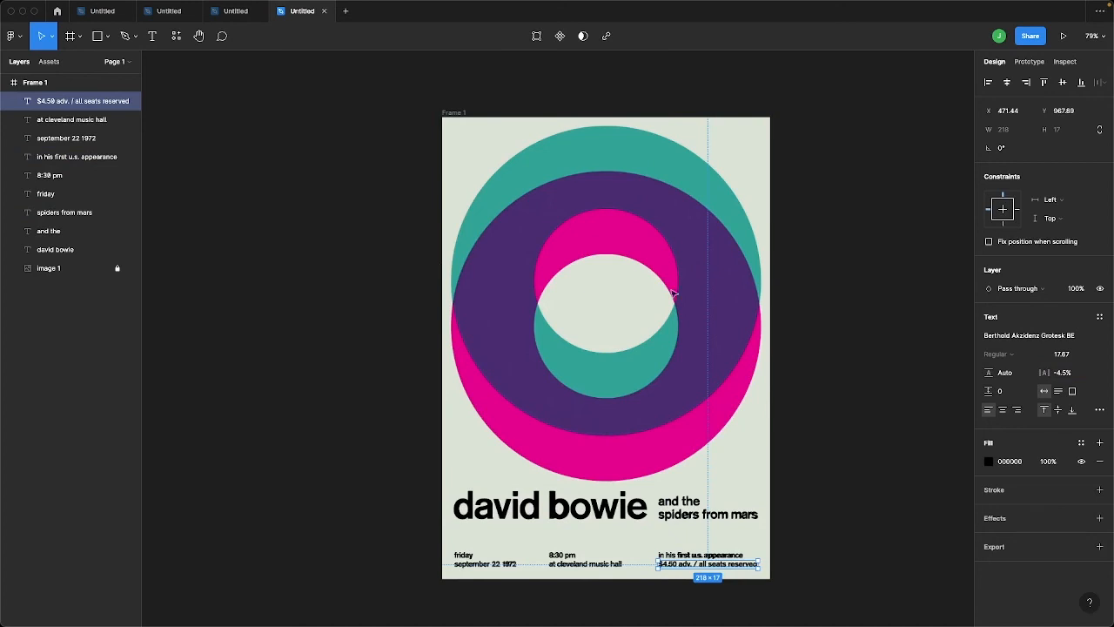
scroll(705, 353, right, 2)
scroll(705, 354, down, 1)
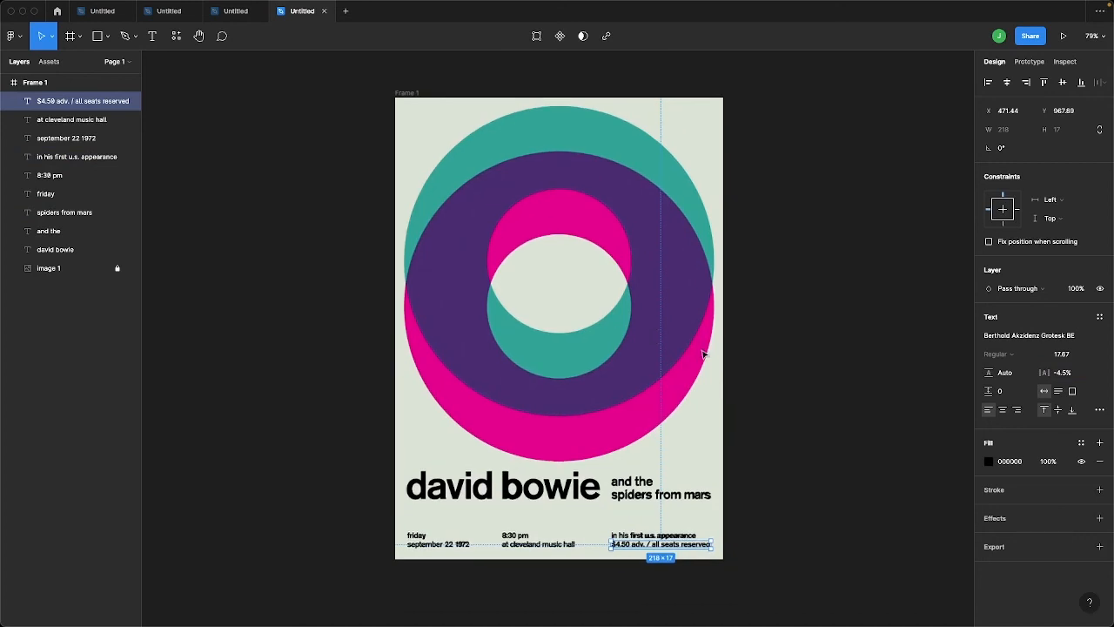
scroll(704, 354, down, 3)
click(540, 202)
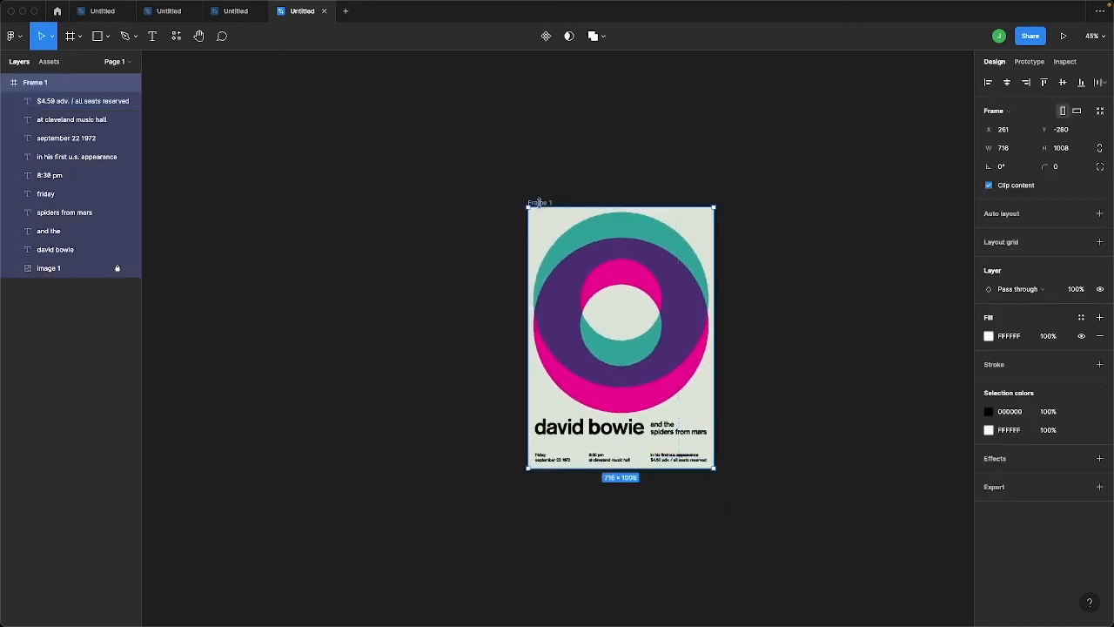
key(super+d)
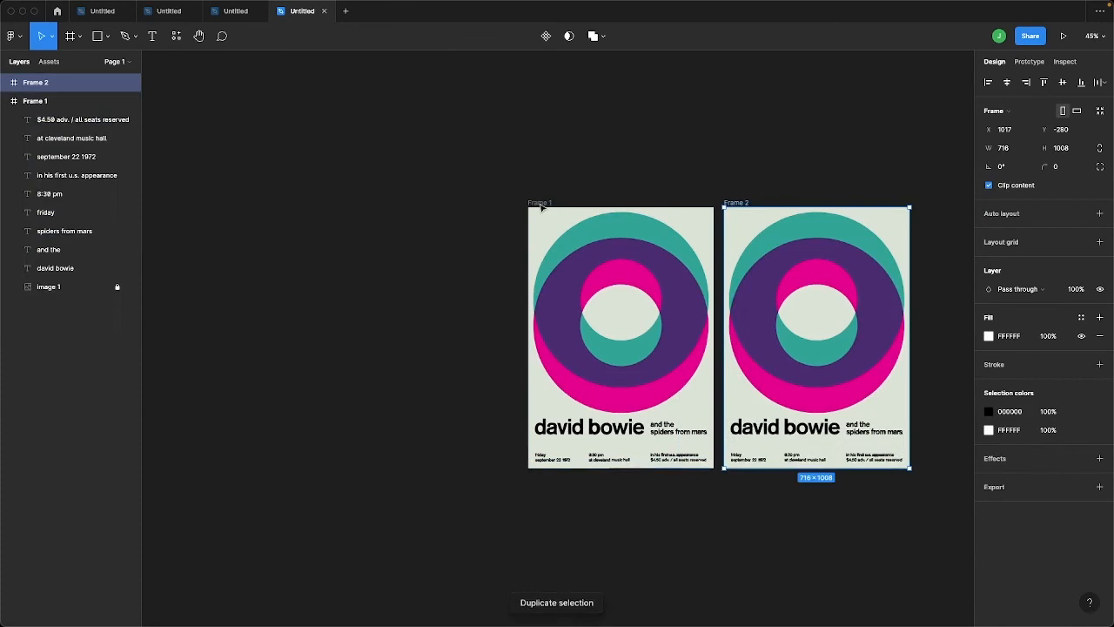
click(755, 532)
scroll(727, 340, right, 2)
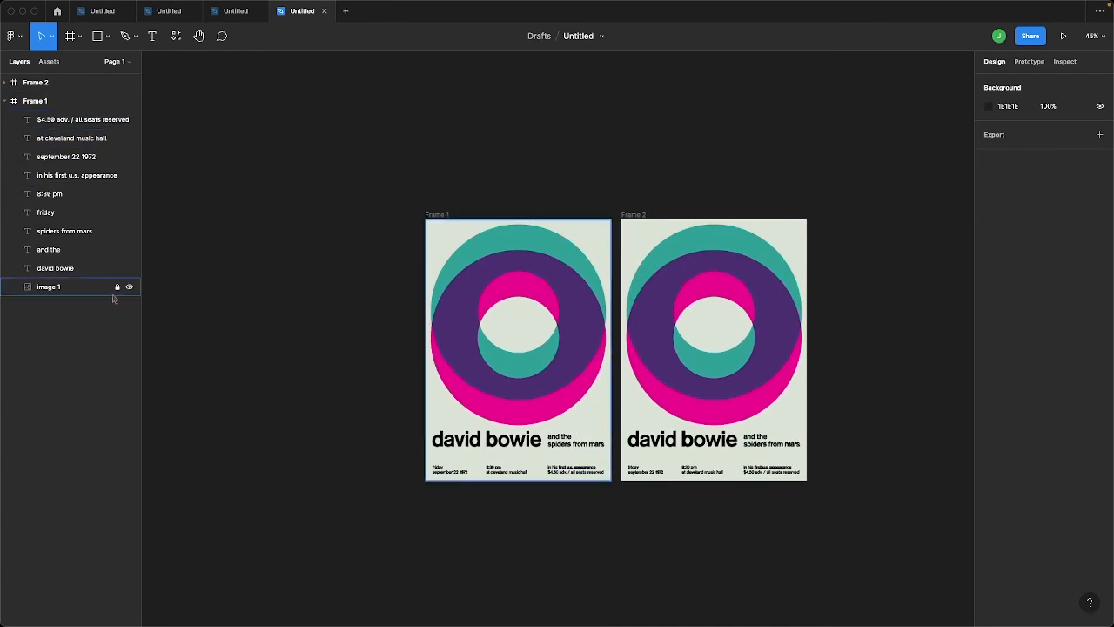
Unlock the reference image in the original frame and draw a circle about 681 × 681 over its upper large circle
click(119, 287)
click(128, 287)
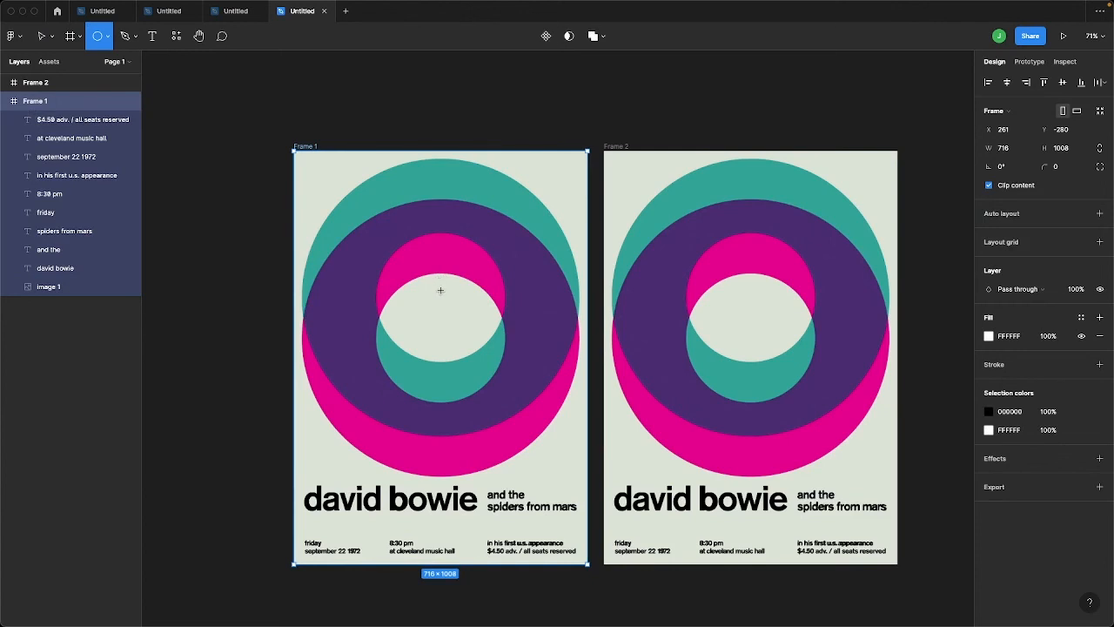
mouse_move(443, 293)
mouse_down()
mouse_move(464, 334)
mouse_move(578, 419)
mouse_up()
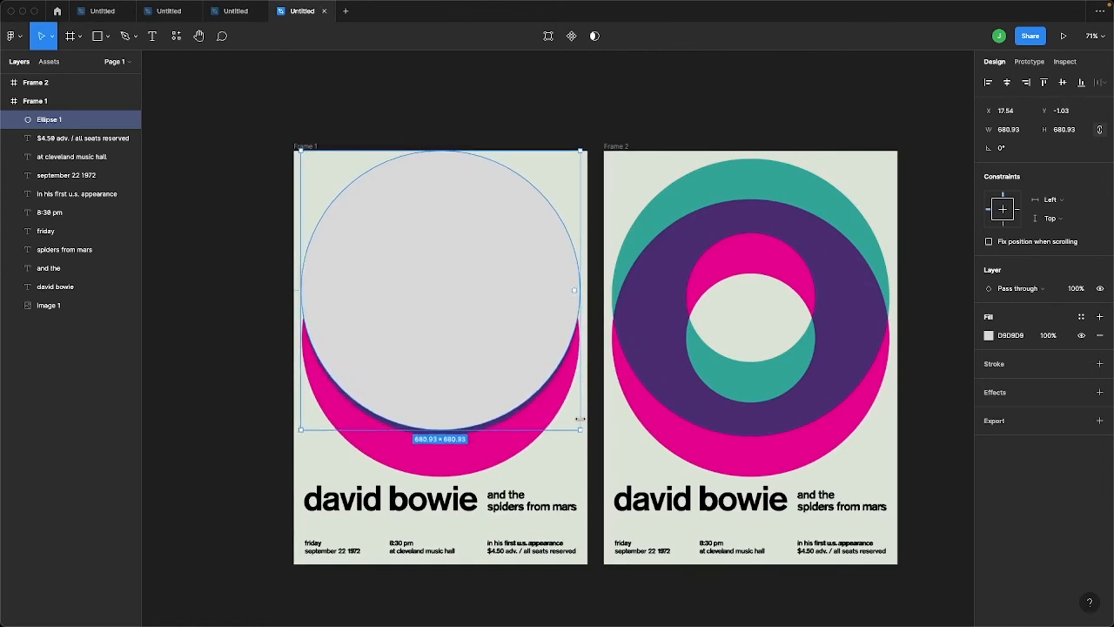
Nudge the new circle down to Y 12.97 so it lines up with the poster's teal circle
key(shift+Down)
key(shift+Down)
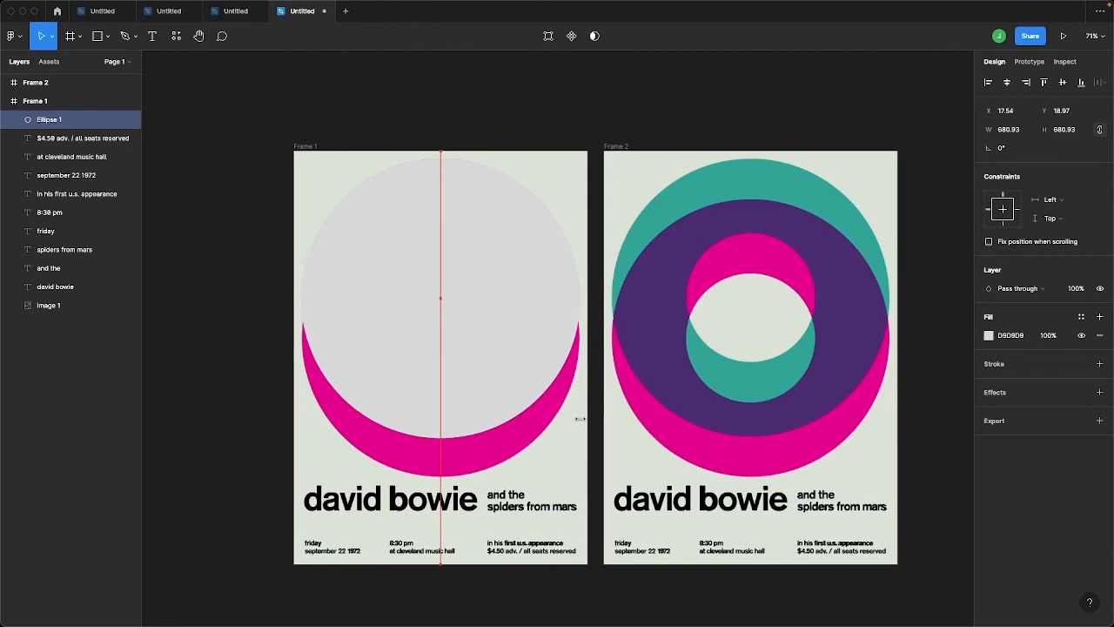
key(shift+Up)
key(Down)
key(Down)
key(Down)
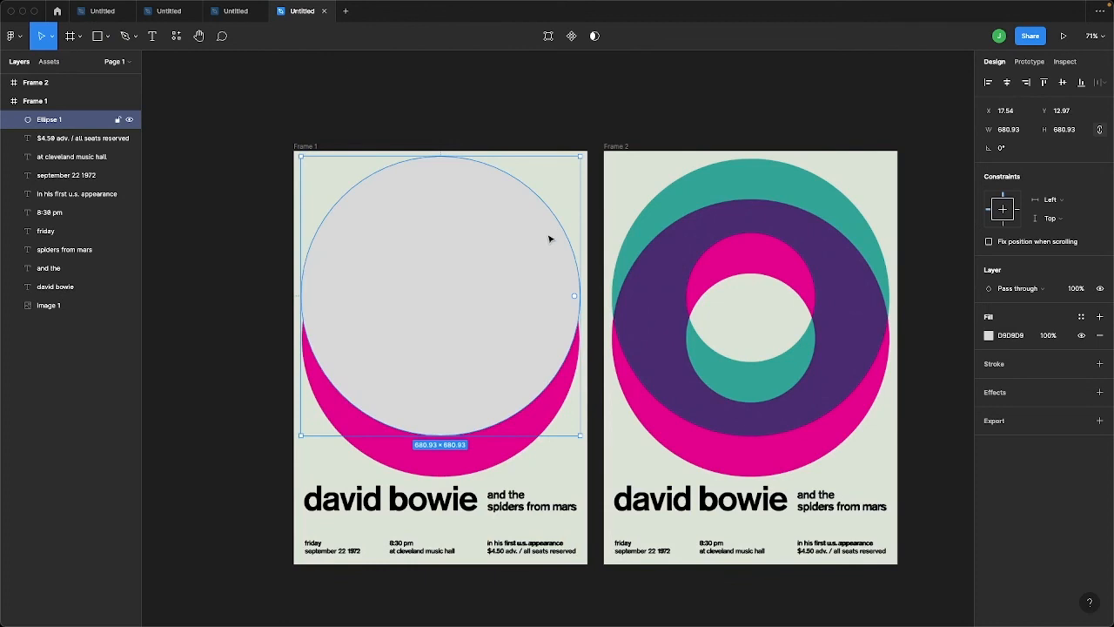
Fill the circle with teal 00A196 sampled from the duplicate poster and set its blend mode to Multiply
key(i)
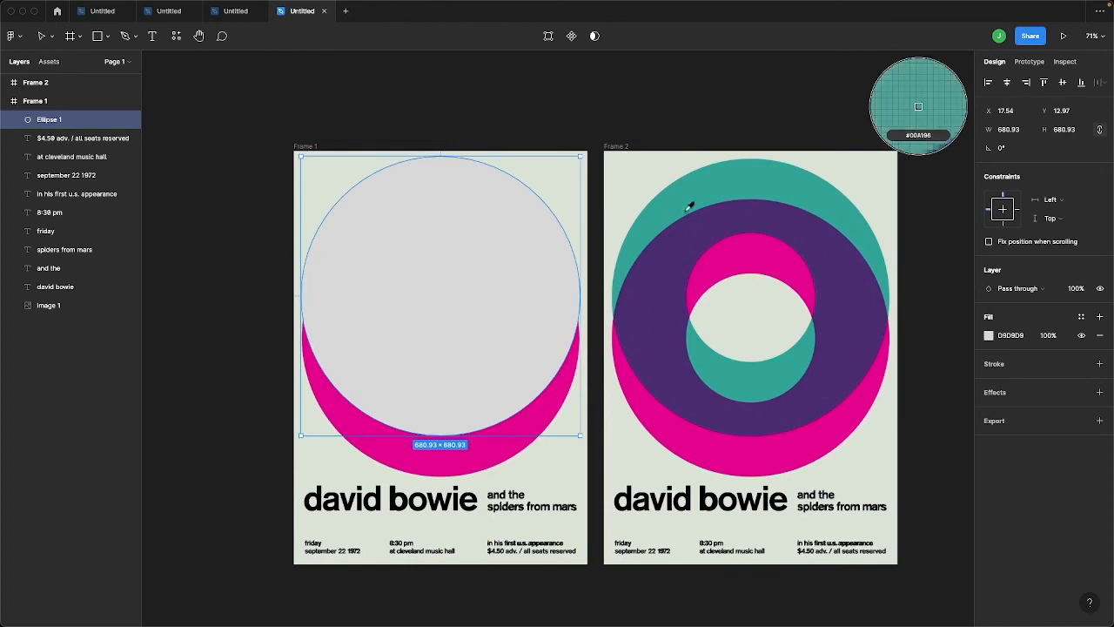
click(733, 178)
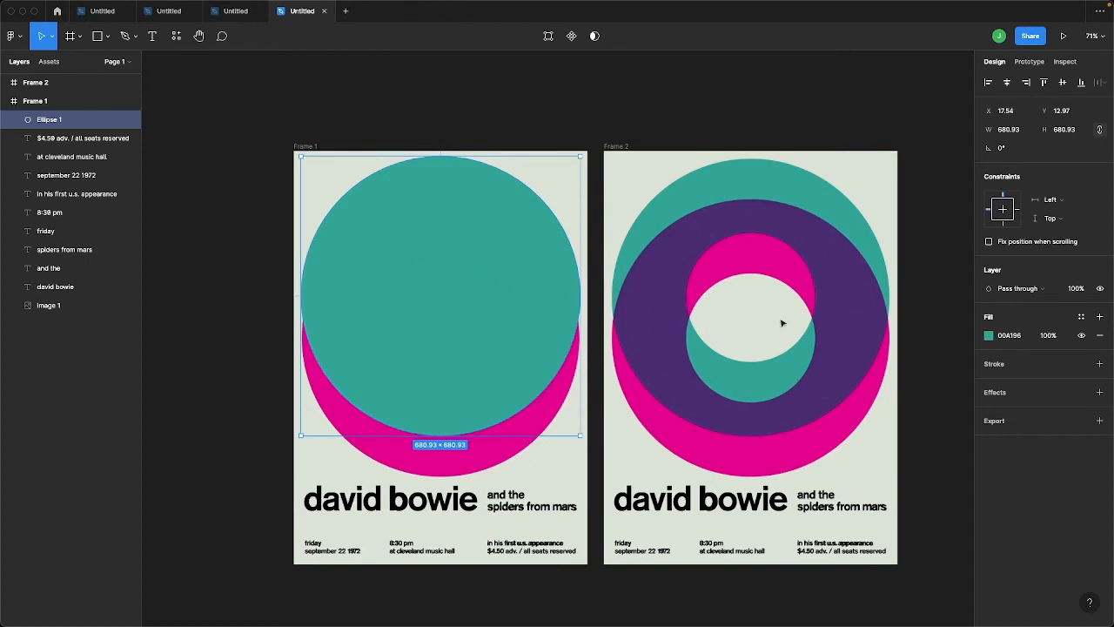
click(1032, 293)
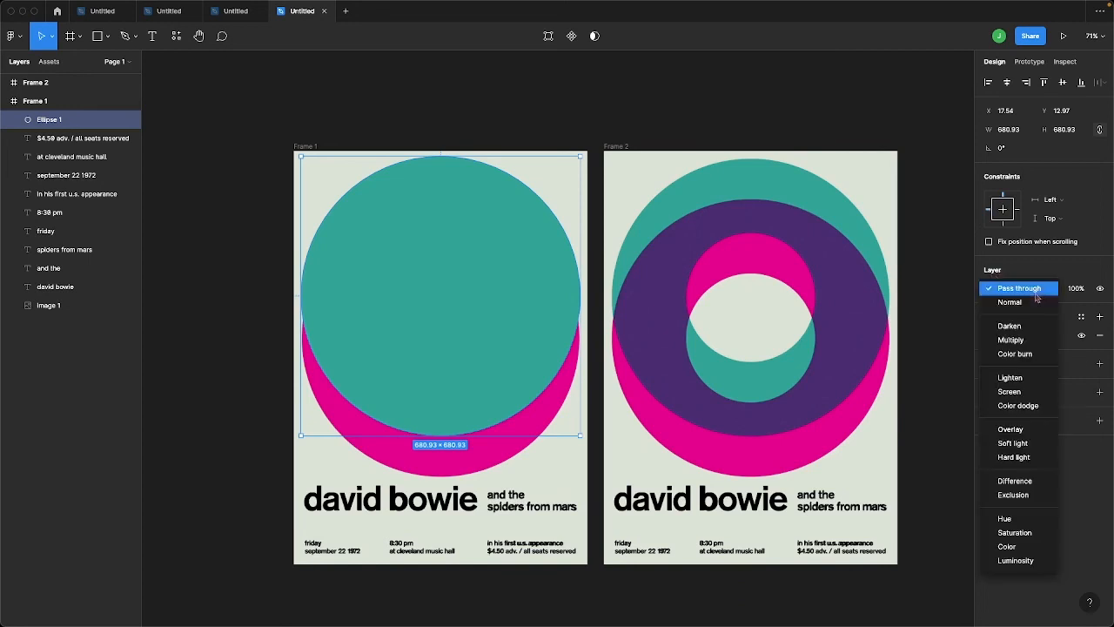
click(1026, 341)
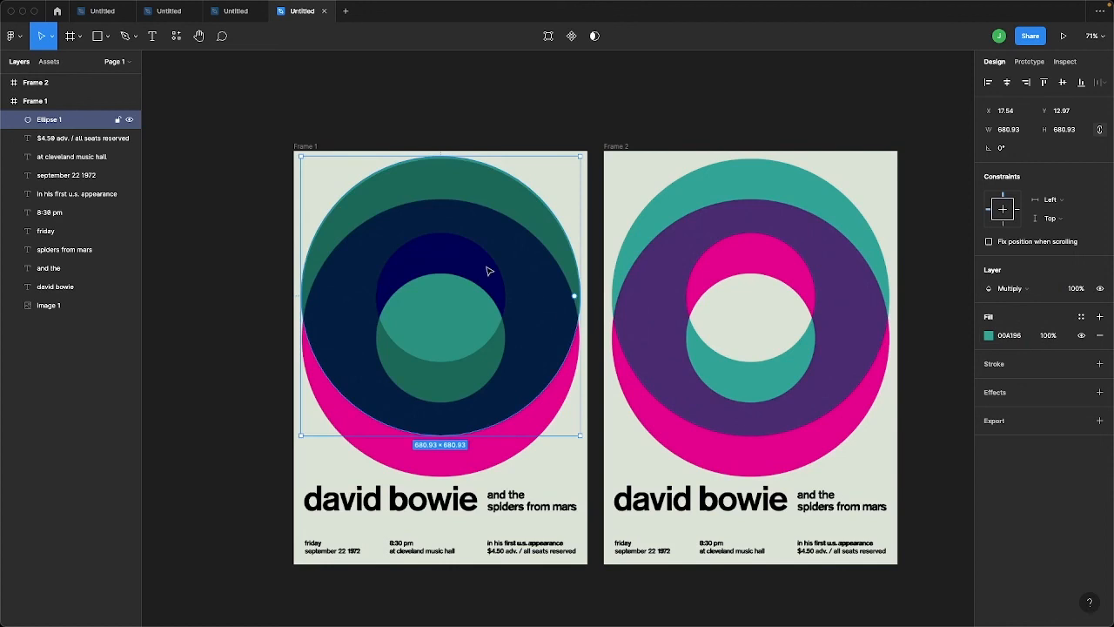
Duplicate the teal circle and scale the copy about its centre to about 317 × 317 to match the inner circle
key(ctrl+d)
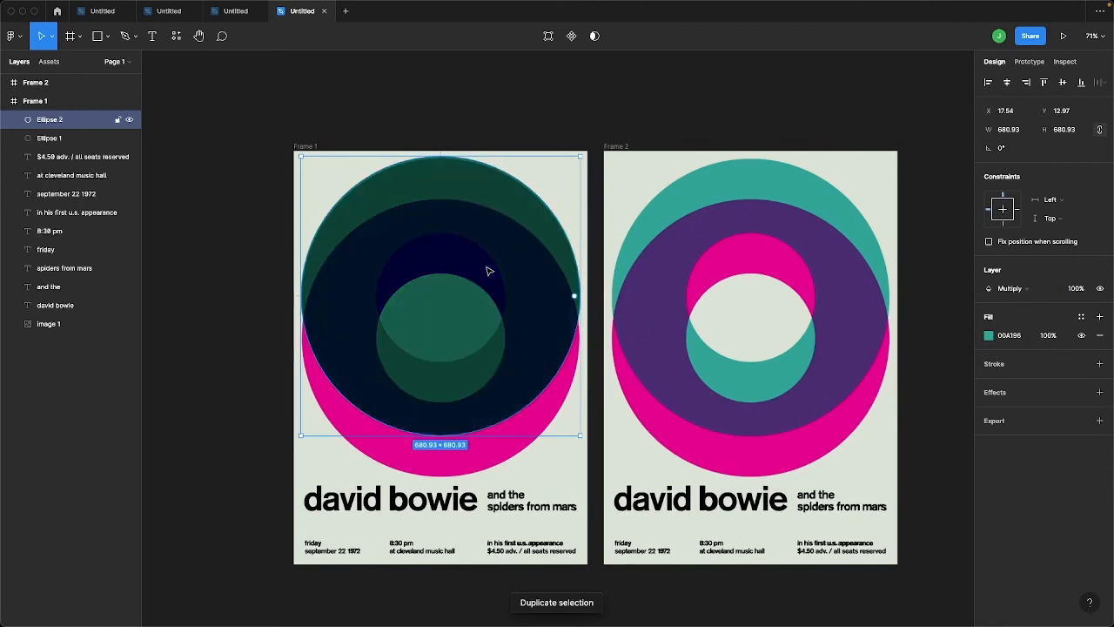
key(alt)
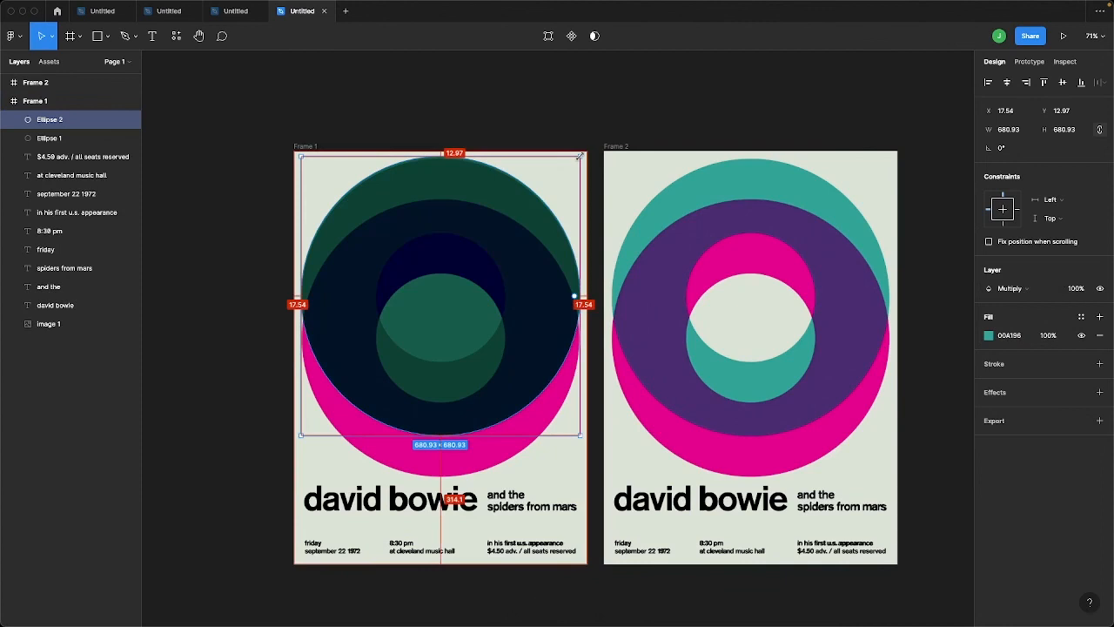
drag(579, 156, 490, 230)
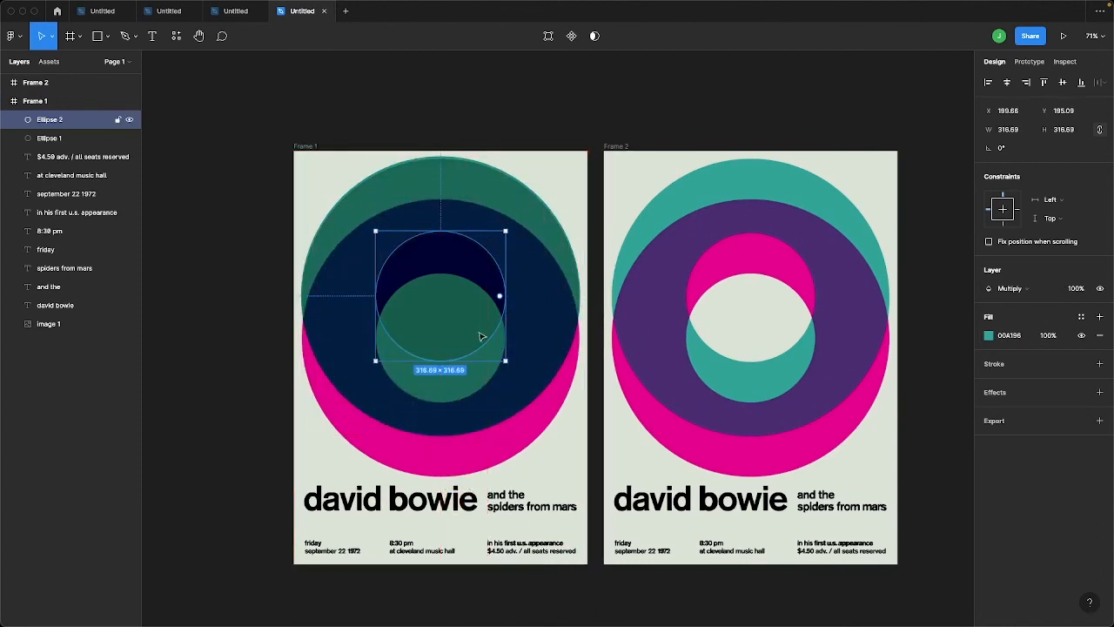
Subtract the small circle from the large teal circle to form a ring
shift+click(534, 308)
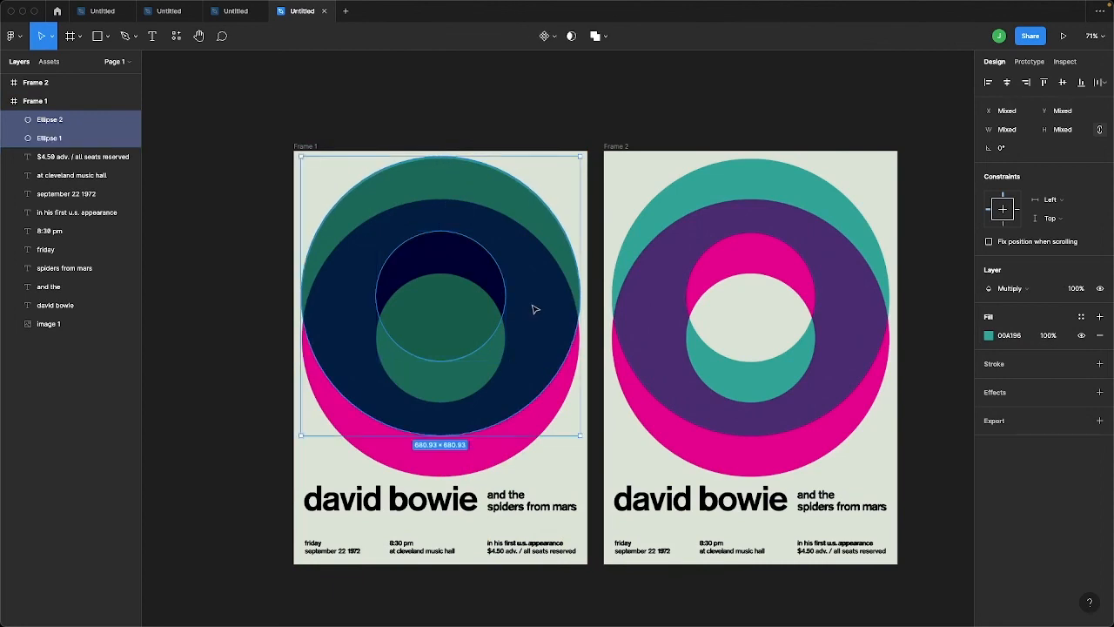
click(606, 37)
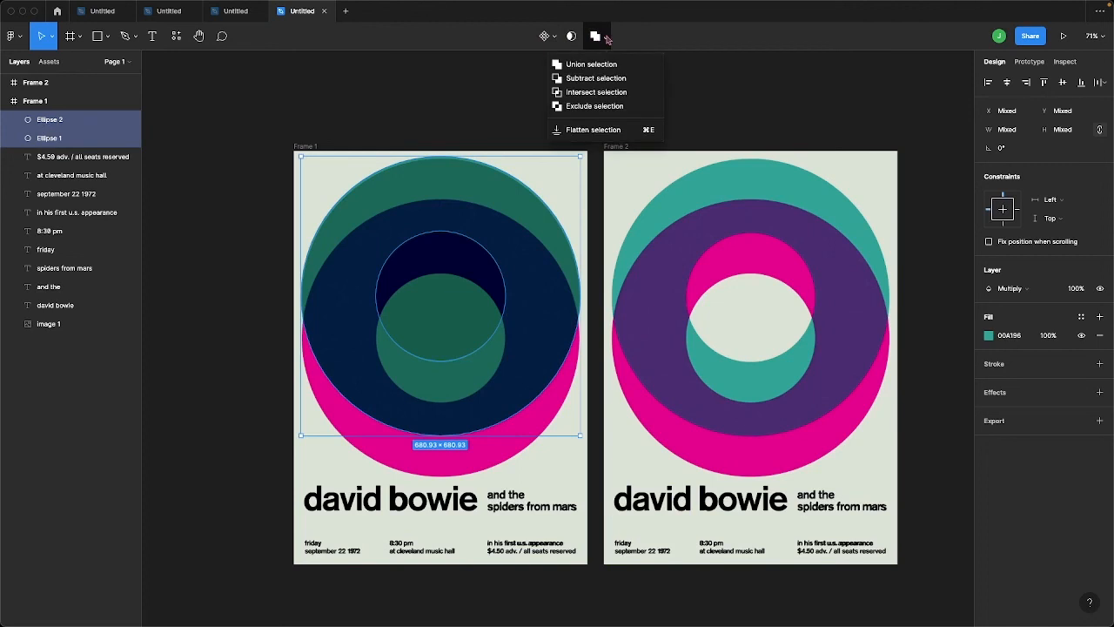
click(621, 80)
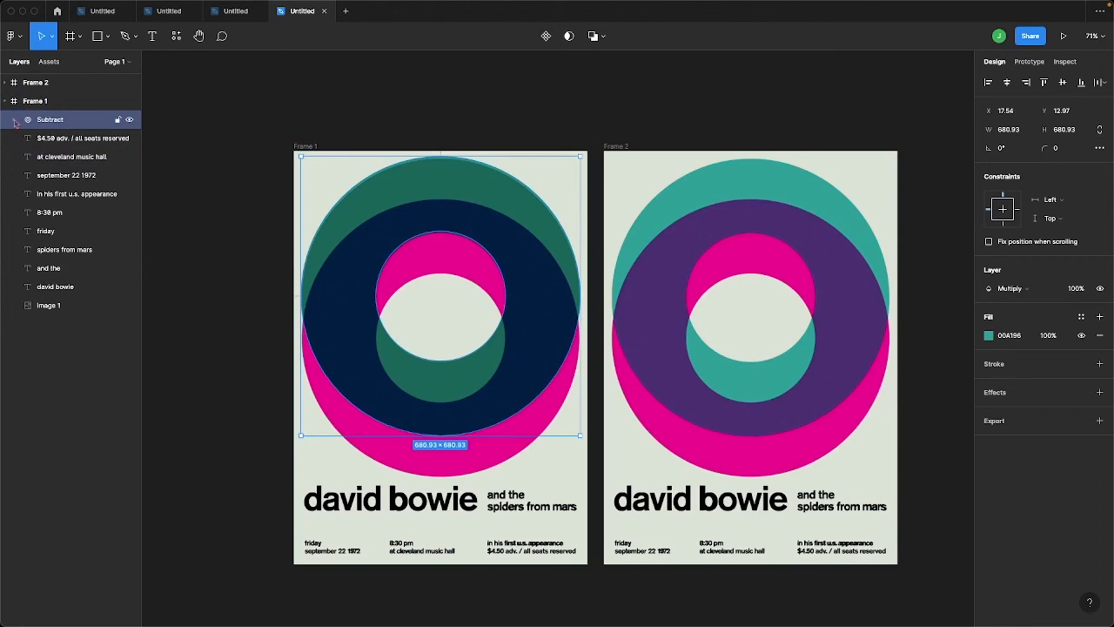
Duplicate the teal ring down to Y 112.03 and fill the copy with magenta ED018C sampled from the duplicate poster
click(15, 121)
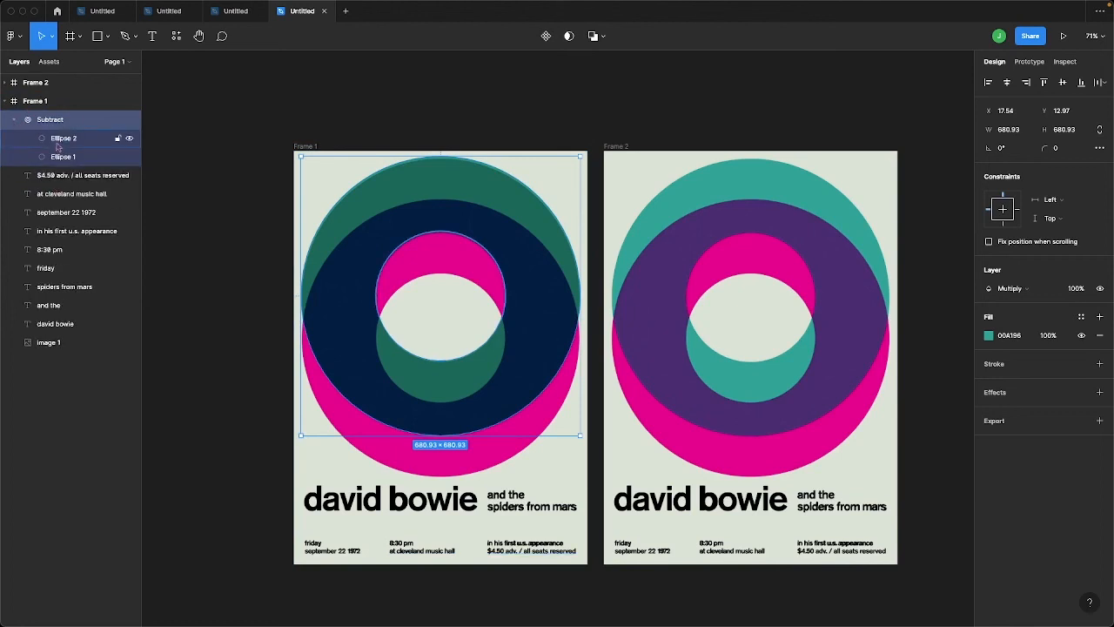
click(57, 143)
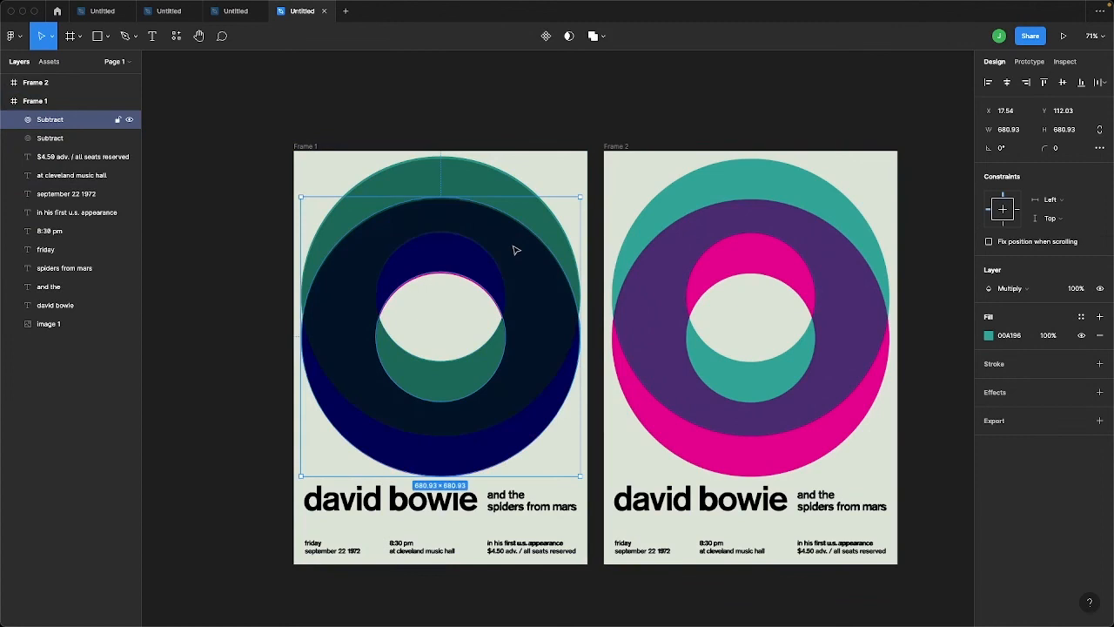
key(i)
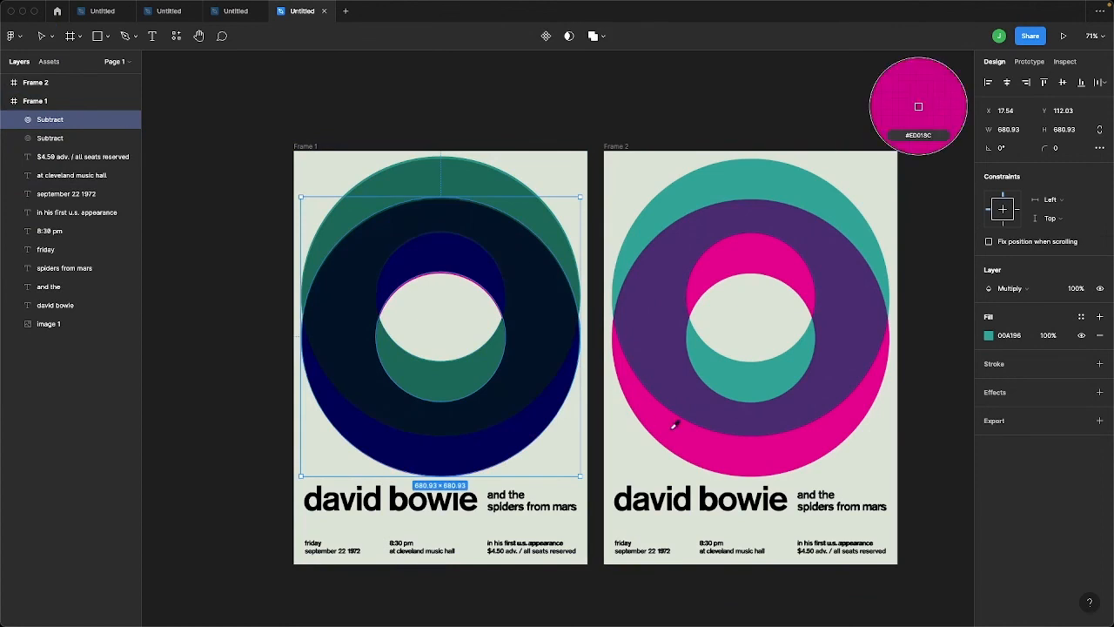
click(673, 432)
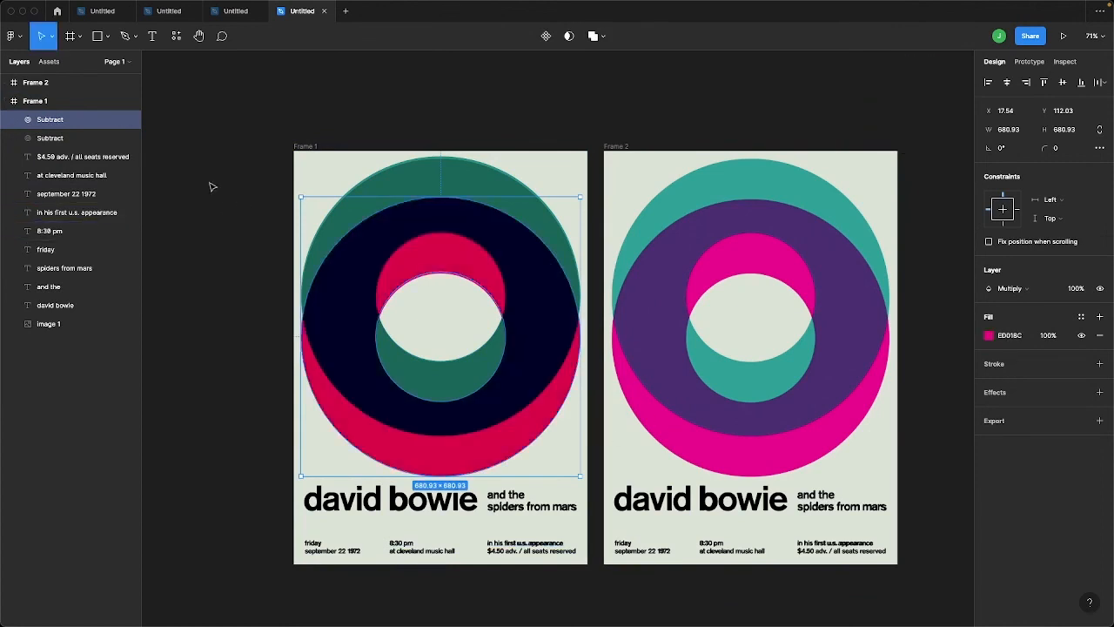
click(597, 117)
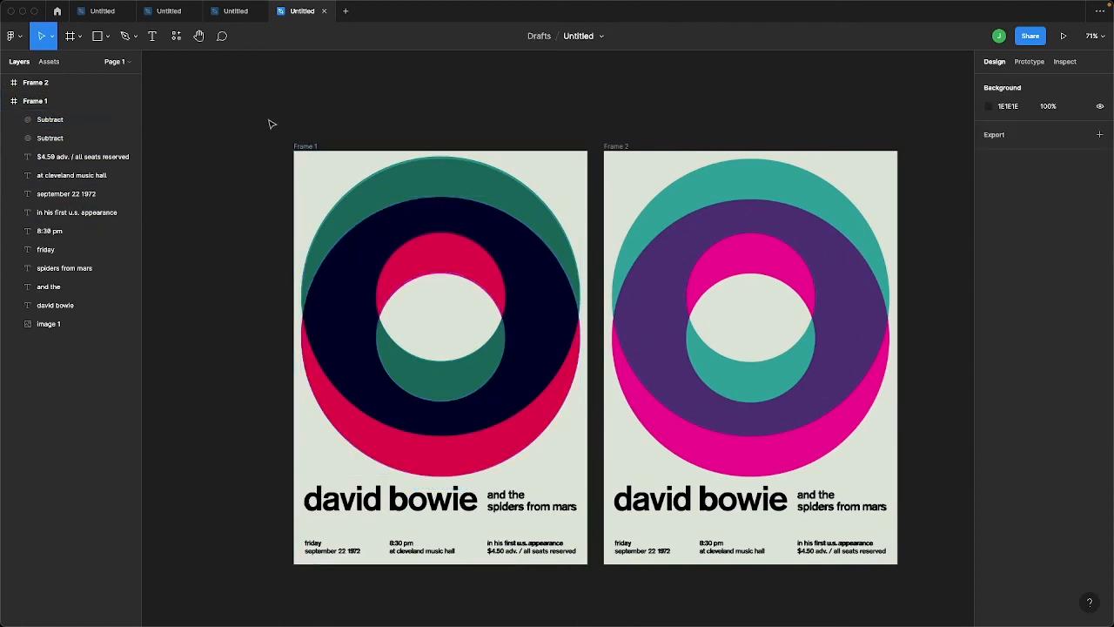
Fill Frame 1's background with off-white DBE2D6 sampled from the duplicate poster and hide the image 1 reference layer
click(302, 145)
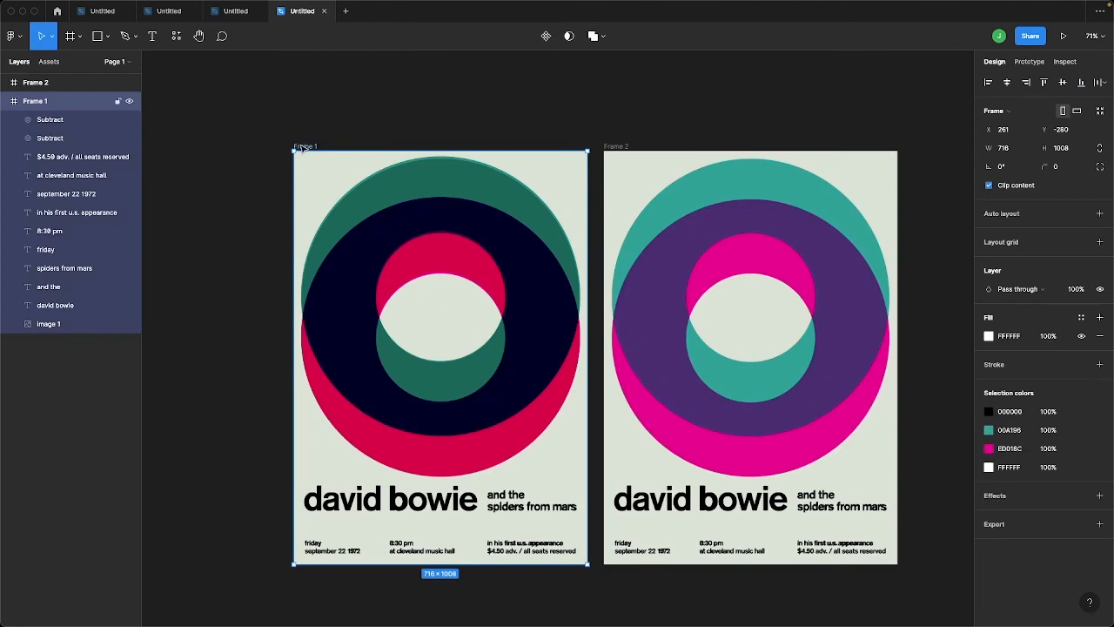
click(989, 336)
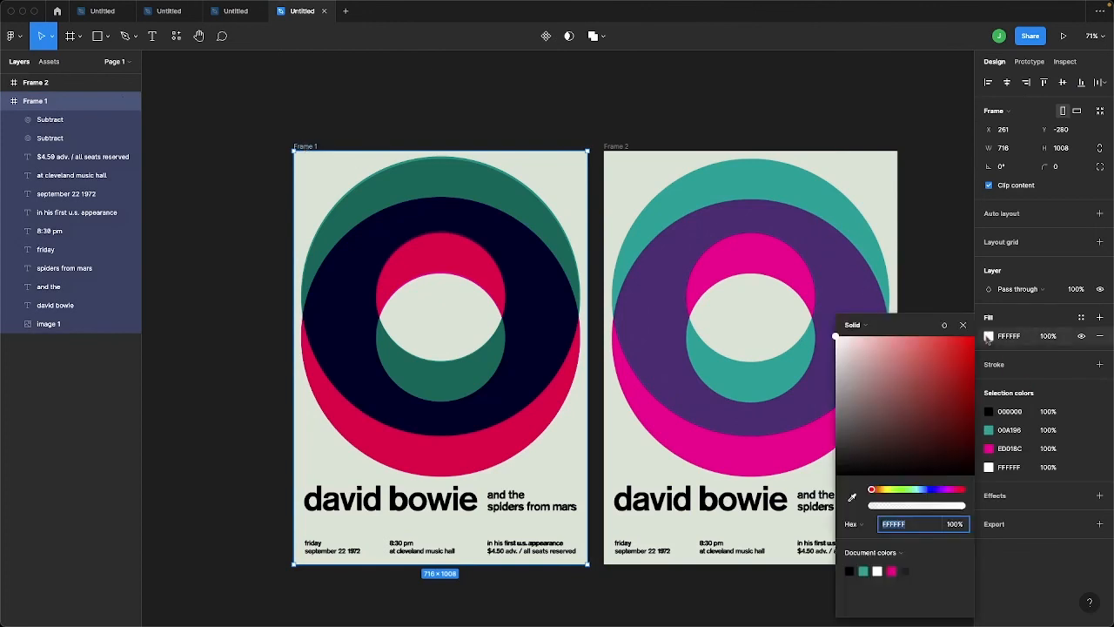
click(853, 496)
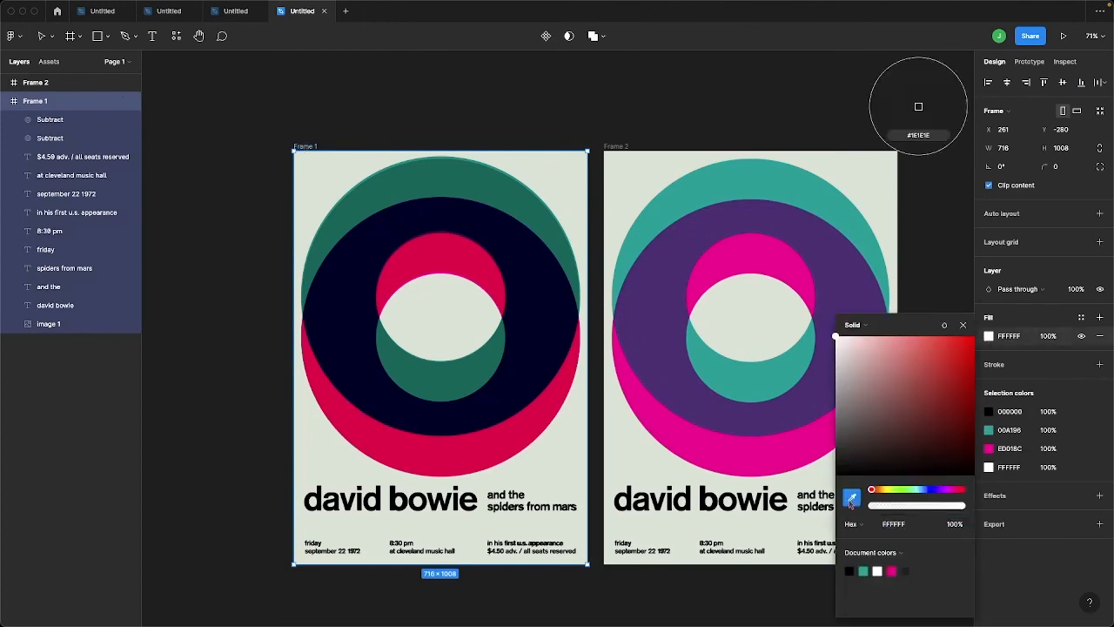
click(636, 461)
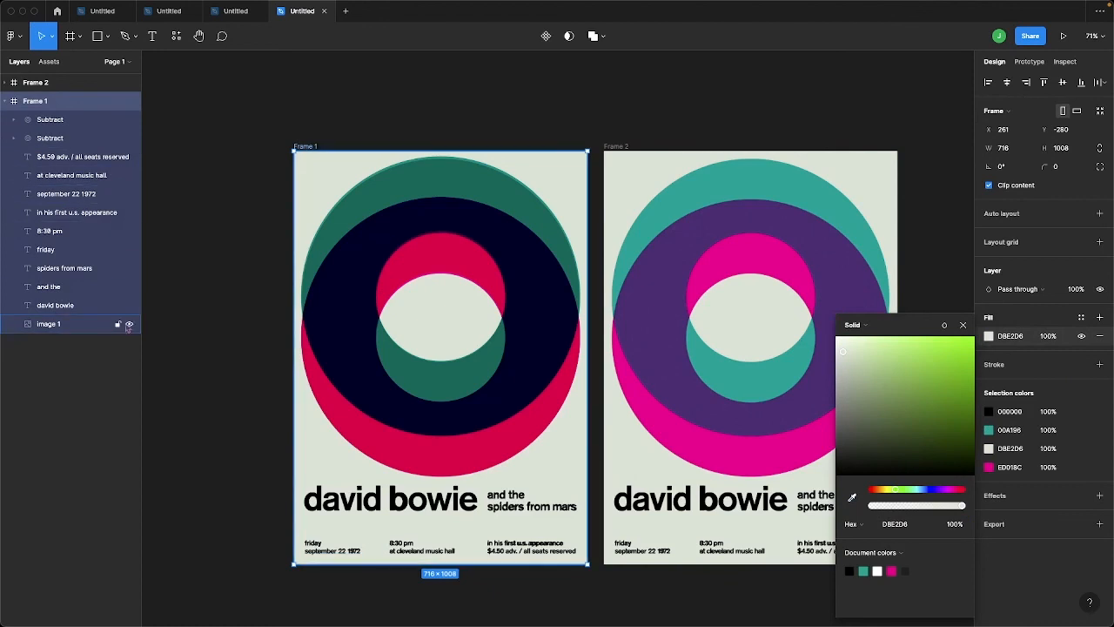
click(129, 325)
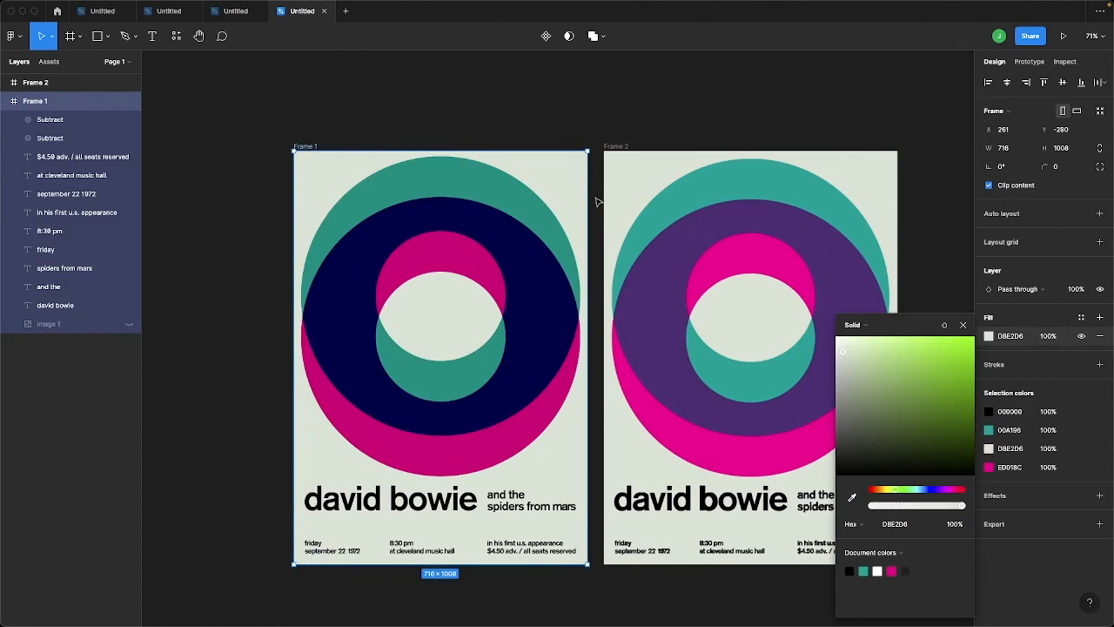
scroll(600, 206, right, 5)
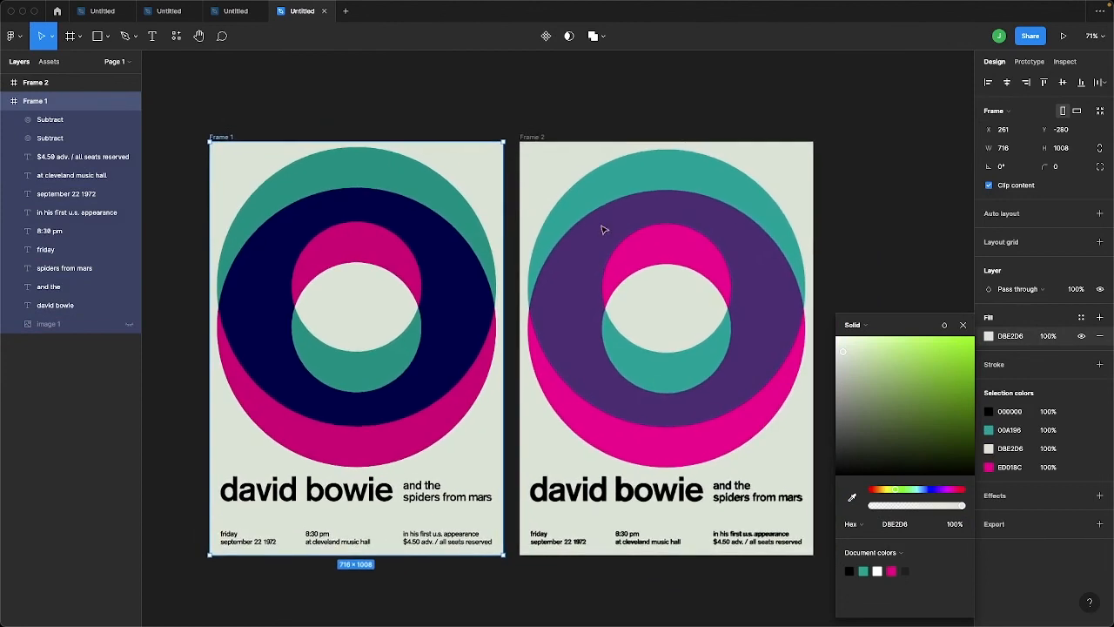
Set the teal ring's blend mode to Normal
click(459, 200)
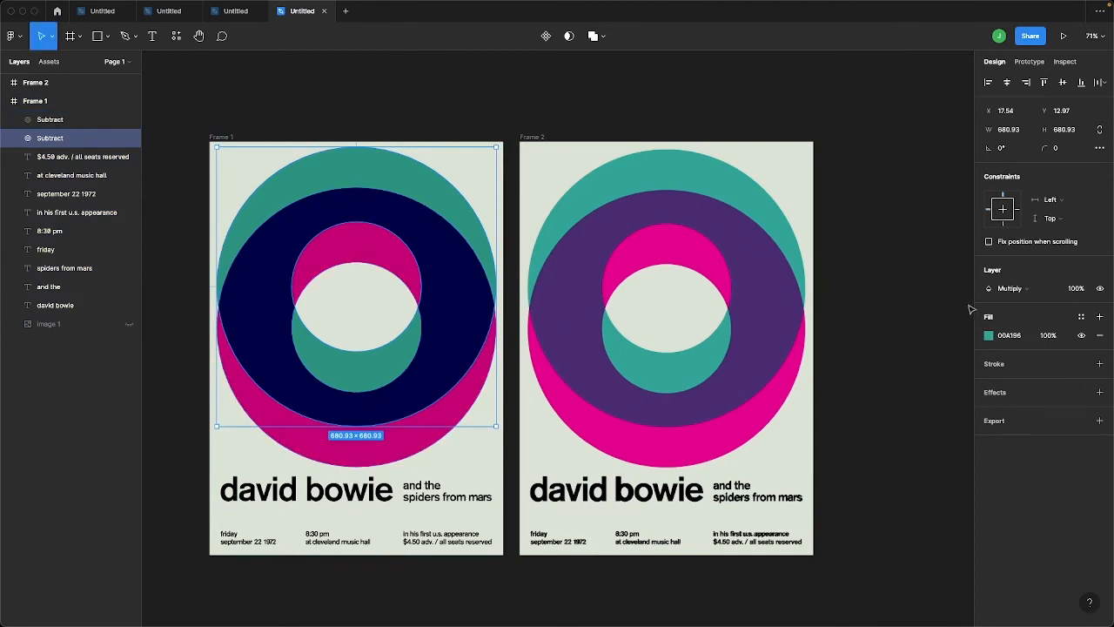
click(1009, 288)
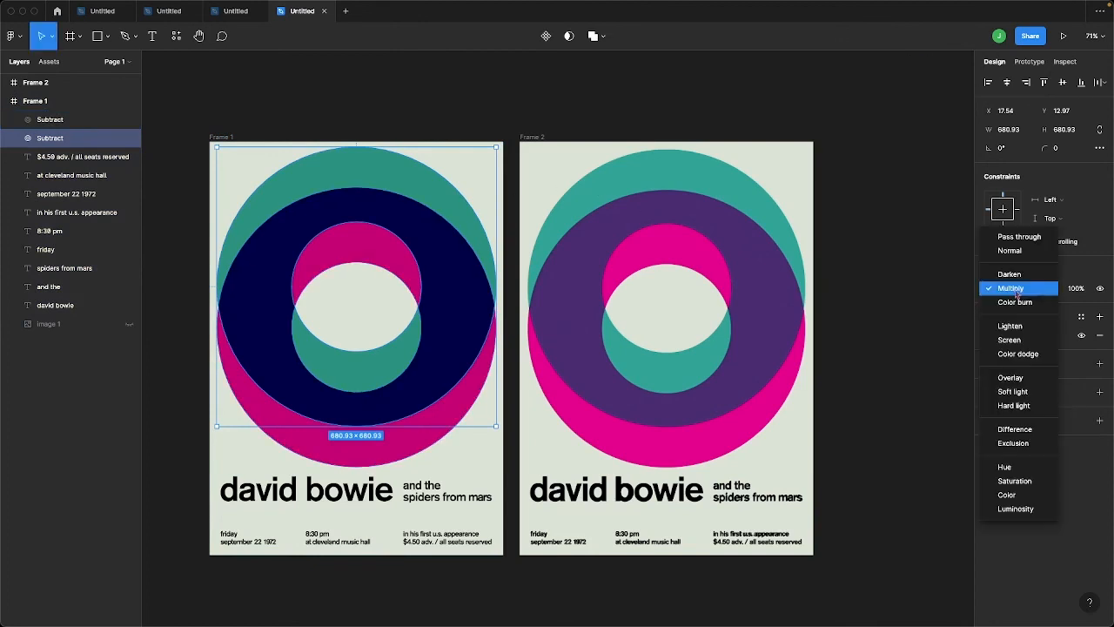
click(1011, 252)
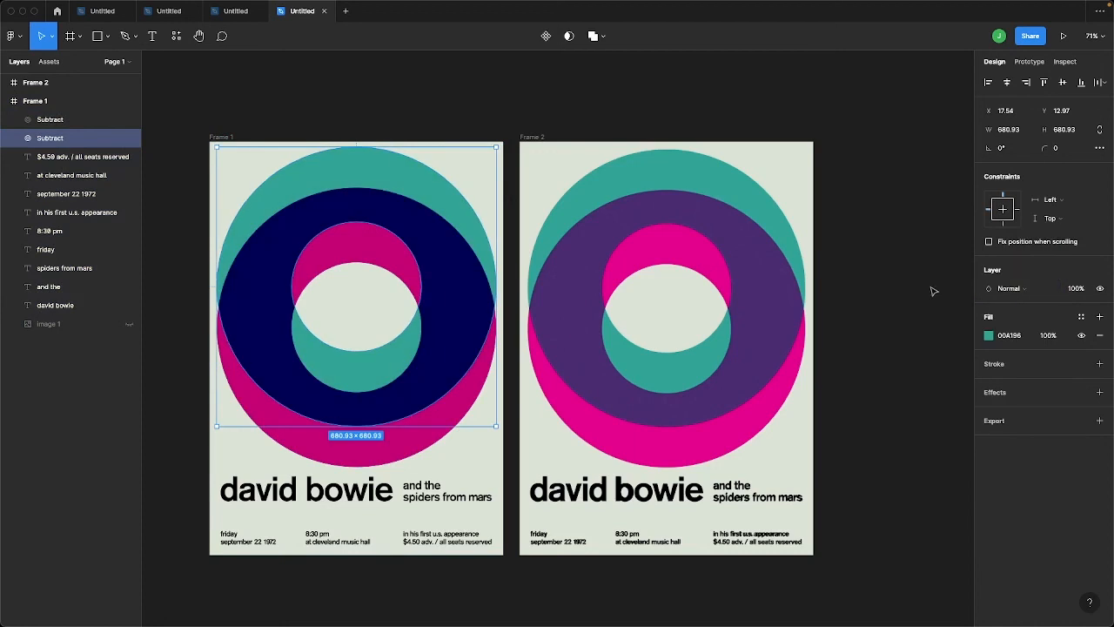
Lighten the magenta ring's fill to pink FA54B6 and deselect the ring
click(425, 446)
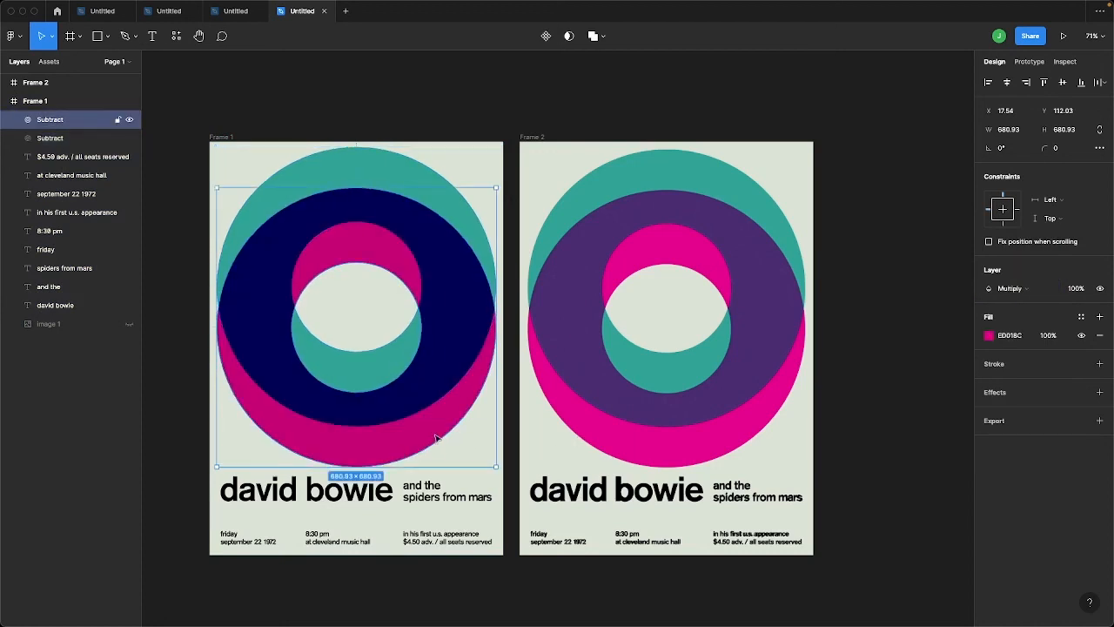
click(989, 336)
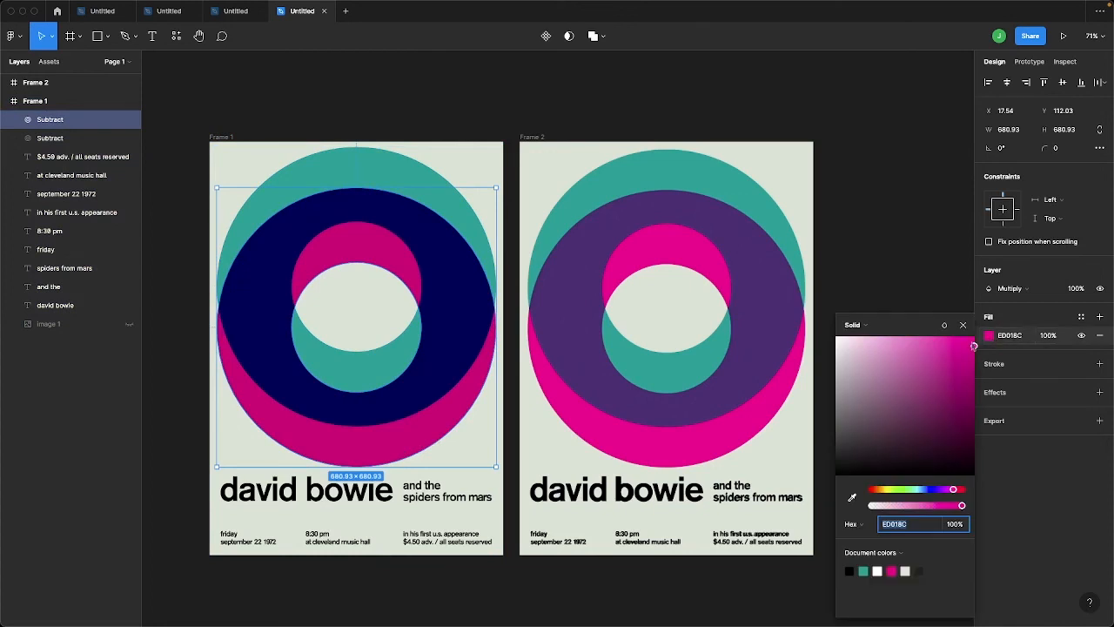
drag(974, 347, 929, 347)
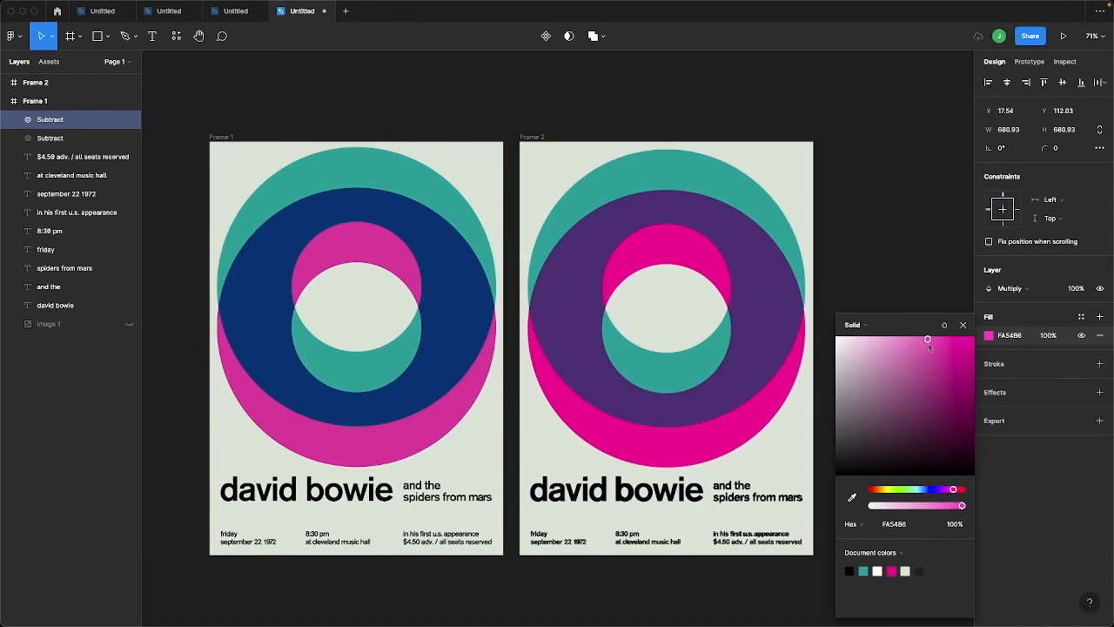
click(898, 284)
scroll(654, 406, left, 3)
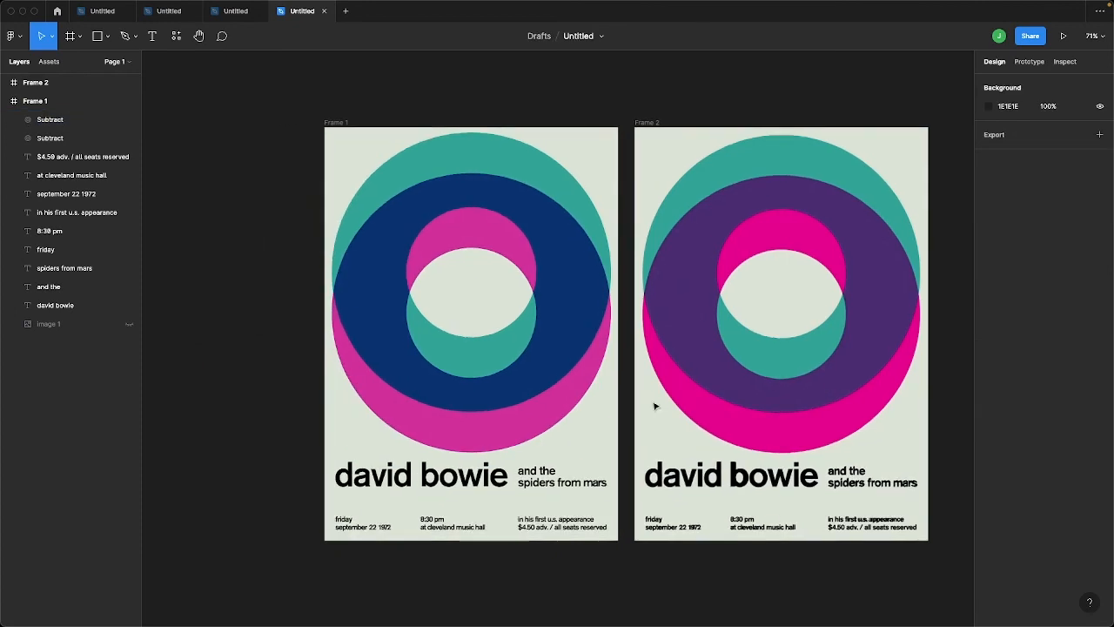